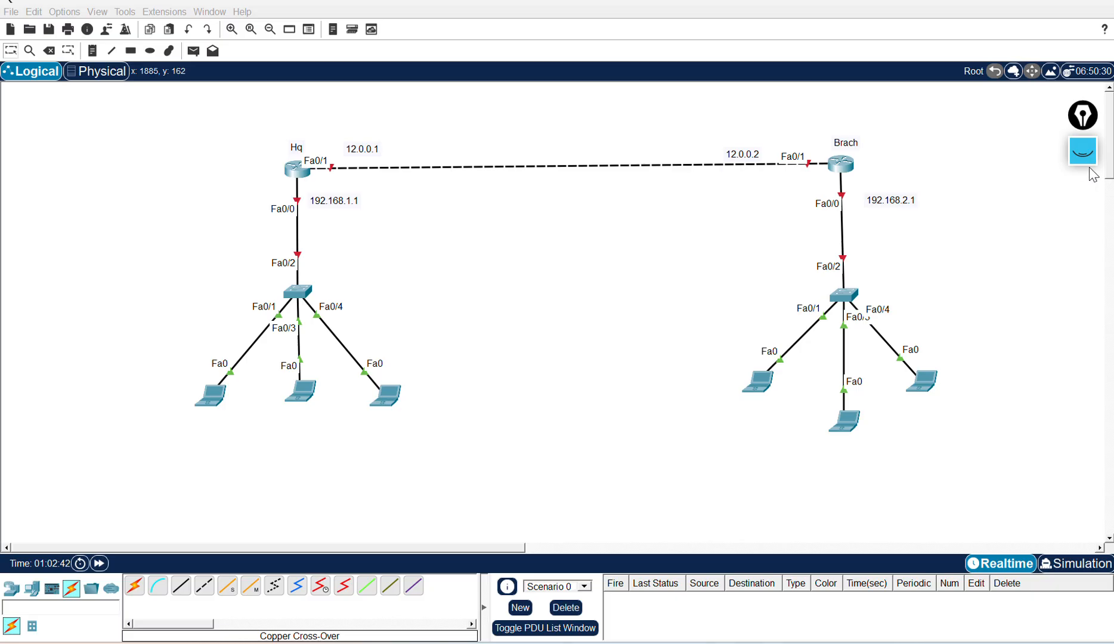
# Step: Open the screen annotation tools and circle the Hq and Brach router labels, writing BAN and Hyd above them
pyautogui.click(1082, 229)
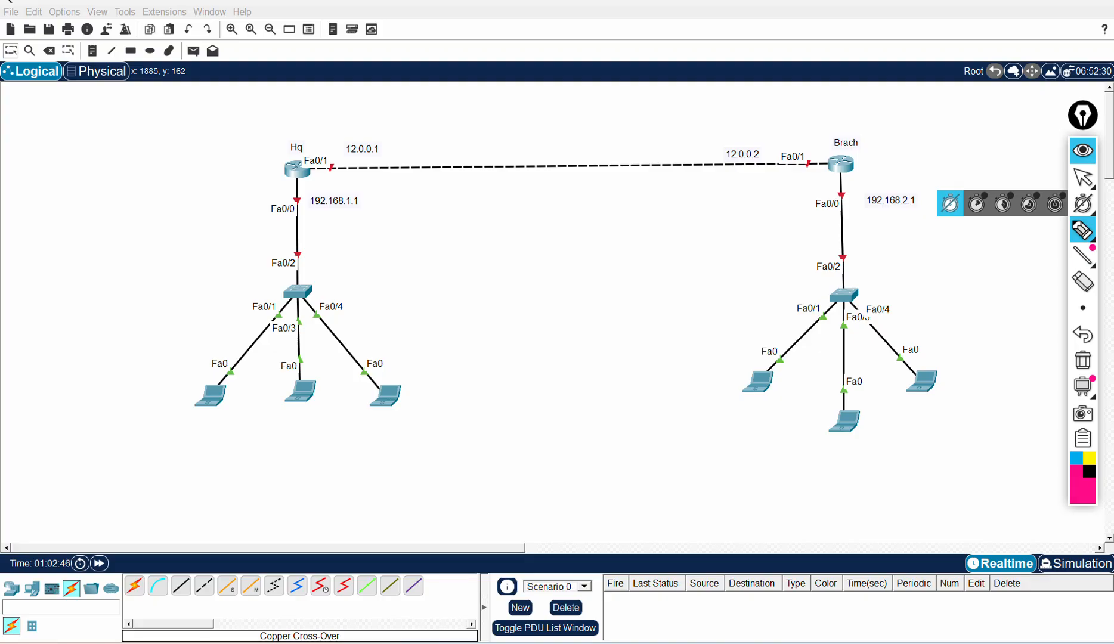
pyautogui.moveTo(290, 147)
pyautogui.mouseDown()
pyautogui.moveTo(305, 142)
pyautogui.moveTo(297, 136)
pyautogui.mouseUp()
pyautogui.moveTo(839, 153)
pyautogui.mouseDown()
pyautogui.moveTo(860, 141)
pyautogui.moveTo(836, 143)
pyautogui.mouseUp()
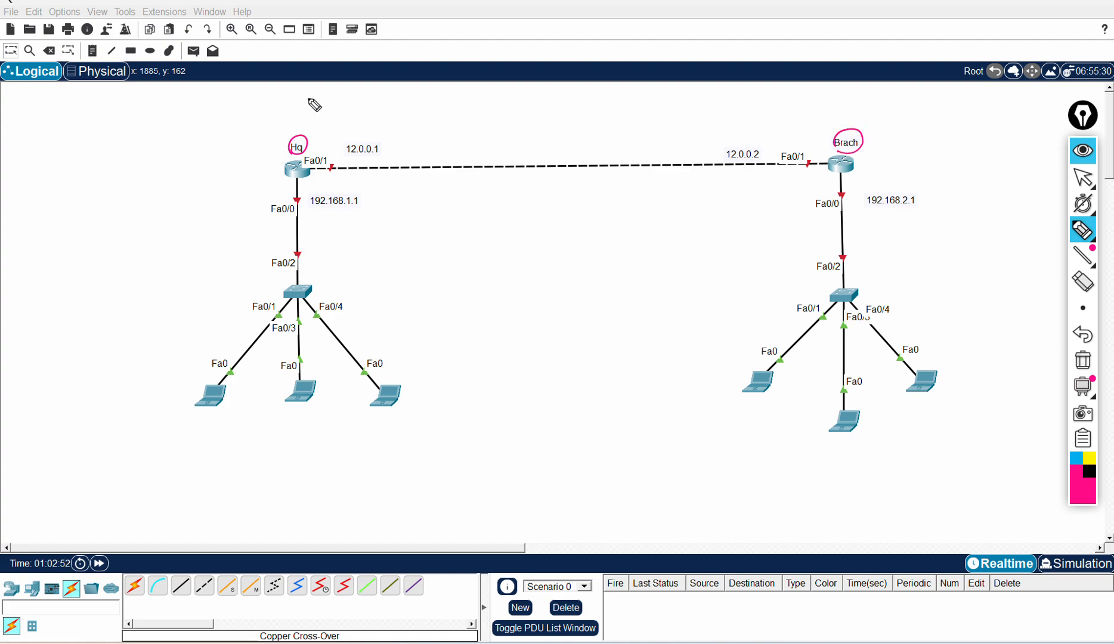
pyautogui.moveTo(294, 117); pyautogui.dragTo(327, 94)
pyautogui.moveTo(877, 113)
pyautogui.mouseDown()
pyautogui.moveTo(878, 124)
pyautogui.moveTo(910, 114)
pyautogui.moveTo(910, 97)
pyautogui.mouseUp()
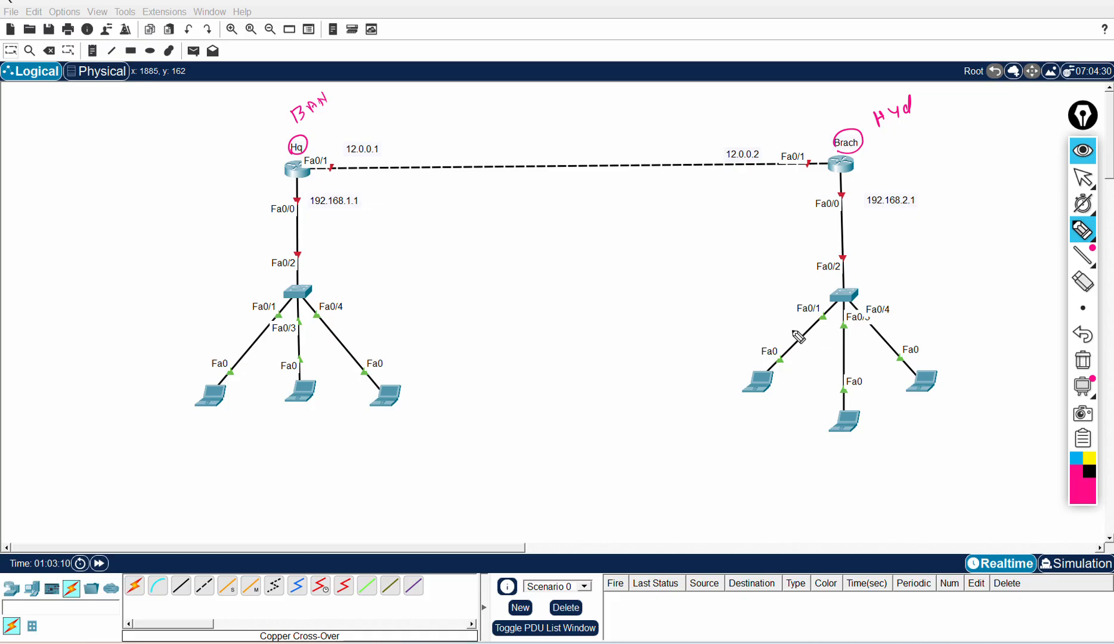
# Step: Circle the first Branch-side PC and the Hq router with the annotation pen
pyautogui.moveTo(756, 365)
pyautogui.mouseDown()
pyautogui.moveTo(777, 405)
pyautogui.moveTo(761, 371)
pyautogui.mouseUp()
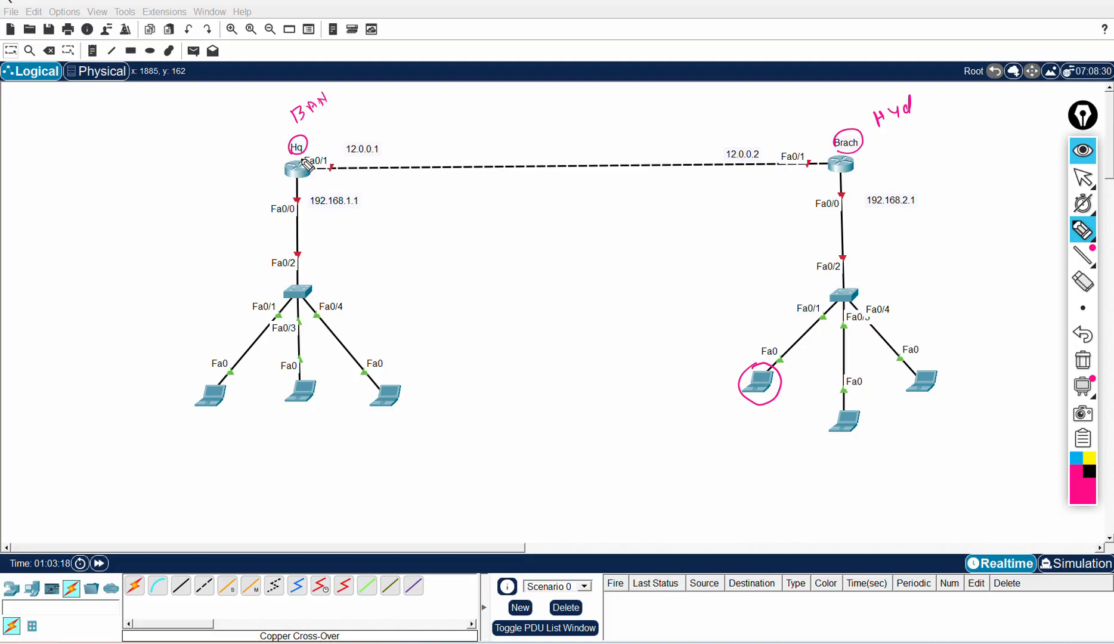
pyautogui.moveTo(306, 161)
pyautogui.mouseDown()
pyautogui.moveTo(285, 182)
pyautogui.moveTo(309, 182)
pyautogui.moveTo(305, 162)
pyautogui.mouseUp()
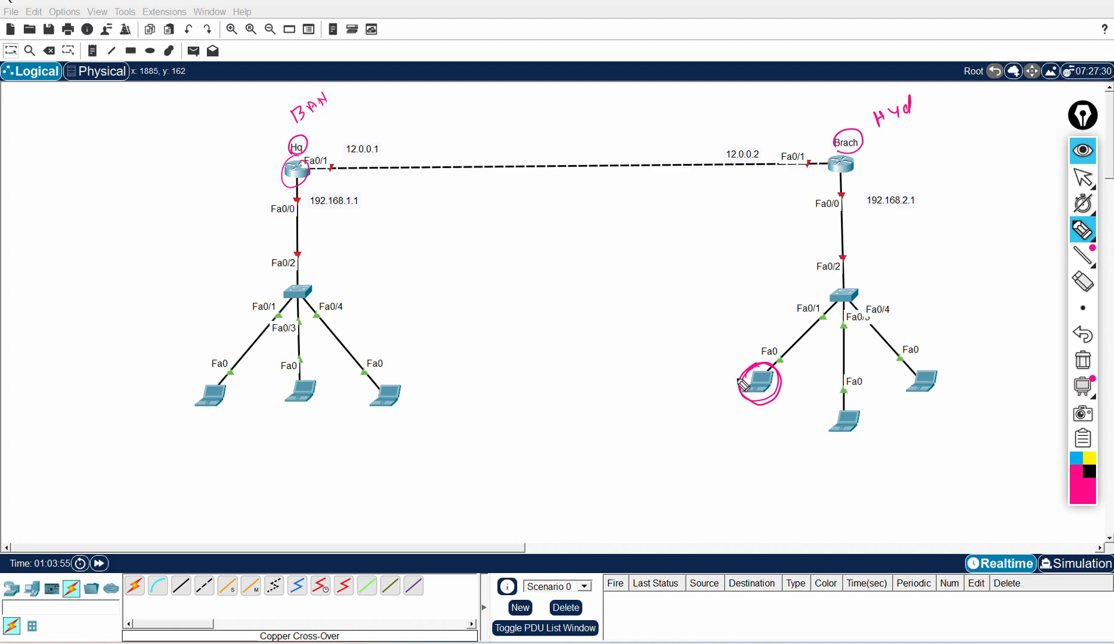
pyautogui.moveTo(301, 156)
pyautogui.mouseDown()
pyautogui.moveTo(281, 170)
pyautogui.moveTo(310, 189)
pyautogui.moveTo(298, 155)
pyautogui.mouseUp()
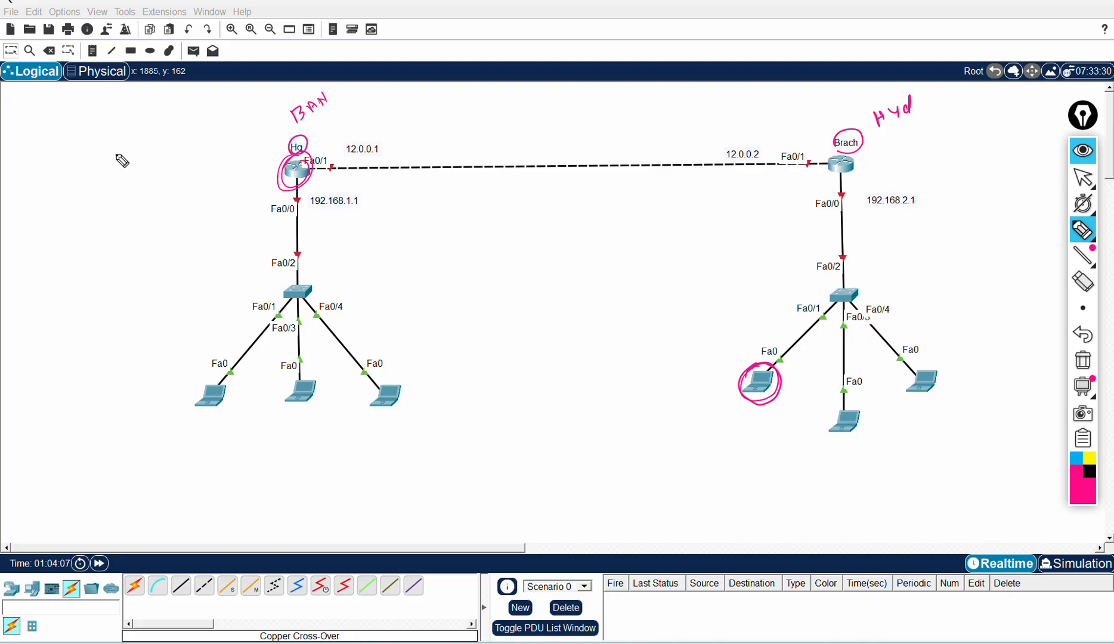
# Step: Write Telnet and SSH beside the Hq router and underline them
pyautogui.moveTo(110, 152)
pyautogui.mouseDown()
pyautogui.moveTo(119, 171)
pyautogui.moveTo(123, 139)
pyautogui.moveTo(133, 158)
pyautogui.mouseUp()
pyautogui.moveTo(134, 145)
pyautogui.mouseDown()
pyautogui.moveTo(170, 136)
pyautogui.moveTo(178, 121)
pyautogui.mouseUp()
pyautogui.moveTo(150, 192)
pyautogui.mouseDown()
pyautogui.moveTo(139, 211)
pyautogui.moveTo(175, 199)
pyautogui.mouseUp()
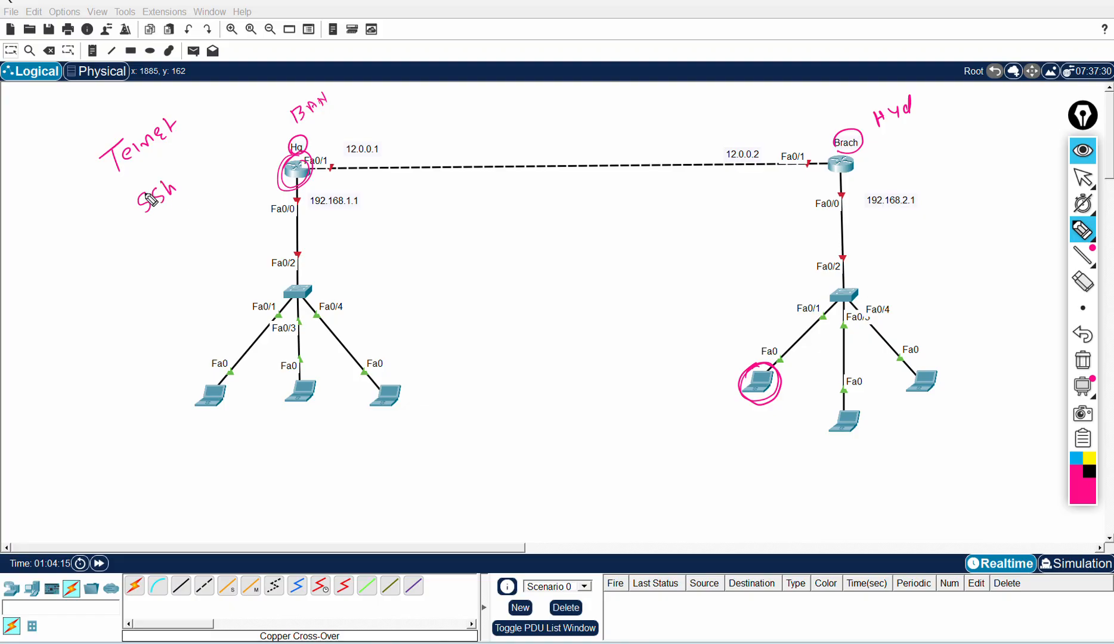
pyautogui.moveTo(114, 179); pyautogui.dragTo(159, 153)
pyautogui.moveTo(157, 224); pyautogui.dragTo(179, 204)
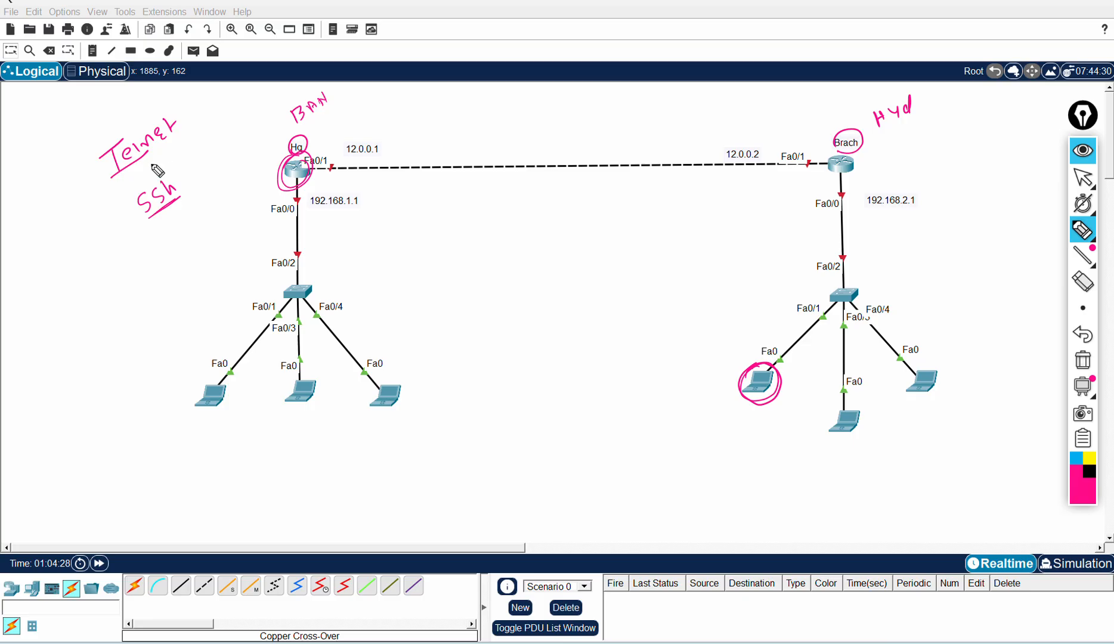
pyautogui.moveTo(109, 179)
pyautogui.mouseDown()
pyautogui.moveTo(186, 130)
pyautogui.moveTo(127, 128)
pyautogui.moveTo(103, 226)
pyautogui.moveTo(143, 269)
pyautogui.moveTo(222, 224)
pyautogui.moveTo(275, 172)
pyautogui.moveTo(282, 145)
pyautogui.mouseUp()
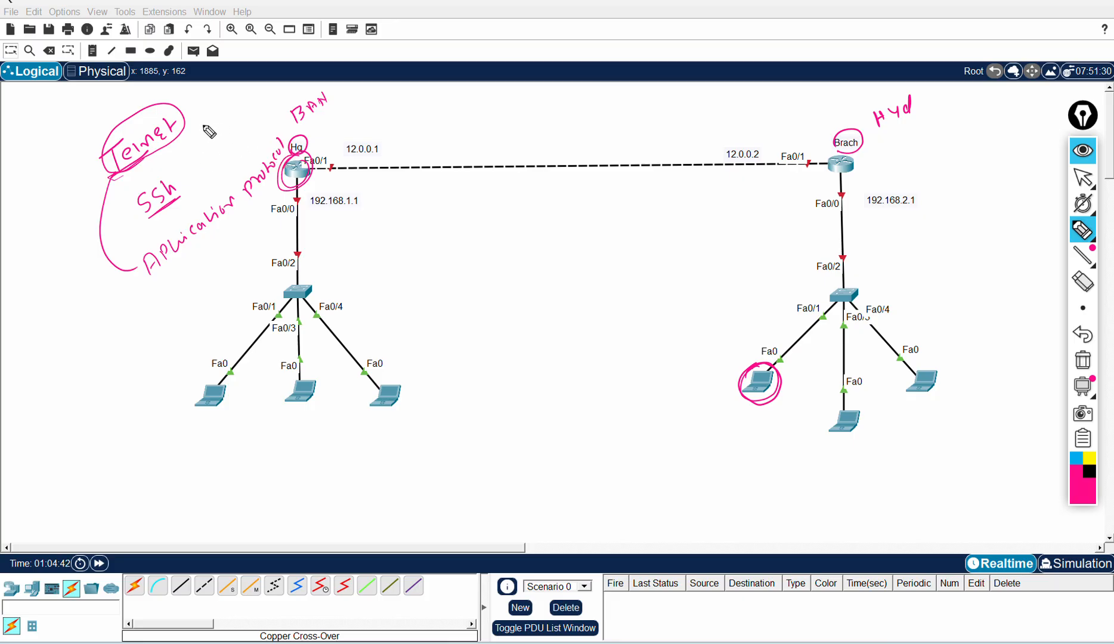
# Step: Annotate Telnet as an application protocol using TCP port 23, with an arrow pointing to the Hq LAN
pyautogui.moveTo(171, 289)
pyautogui.mouseDown()
pyautogui.moveTo(175, 305)
pyautogui.moveTo(190, 285)
pyautogui.moveTo(197, 298)
pyautogui.moveTo(206, 268)
pyautogui.mouseUp()
pyautogui.moveTo(186, 316)
pyautogui.mouseDown()
pyautogui.moveTo(199, 329)
pyautogui.moveTo(209, 322)
pyautogui.moveTo(202, 329)
pyautogui.mouseUp()
pyautogui.moveTo(124, 271)
pyautogui.mouseDown()
pyautogui.moveTo(193, 356)
pyautogui.moveTo(198, 341)
pyautogui.mouseUp()
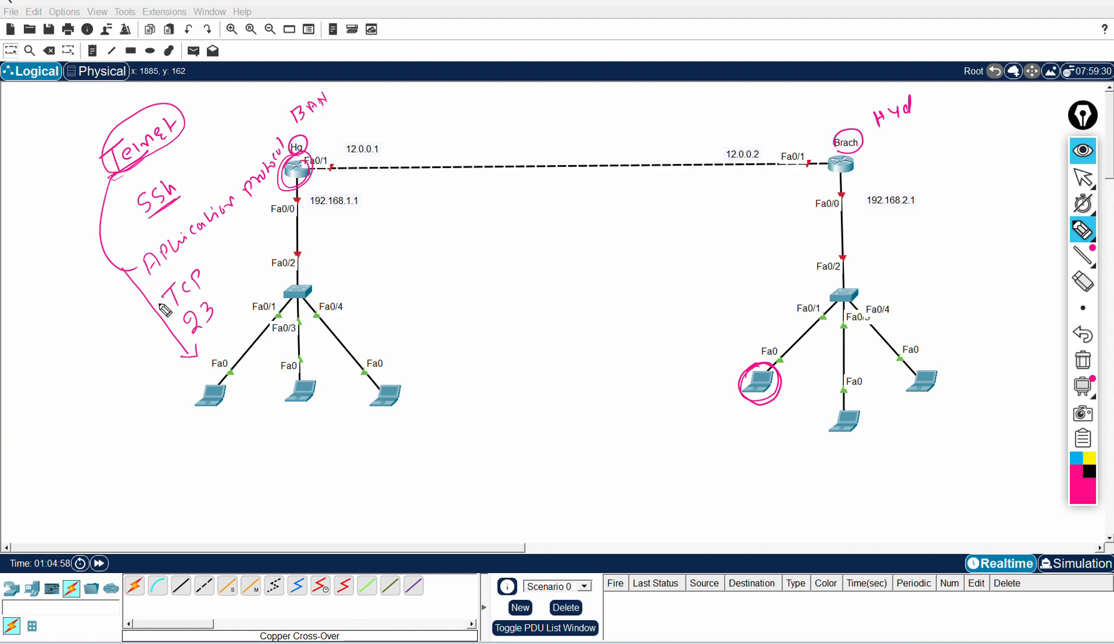
pyautogui.click(256, 220)
pyautogui.moveTo(192, 314); pyautogui.dragTo(182, 331)
# Step: Write static, RIP, EIGRP and OSPF above the WAN link between the routers and circle them
pyautogui.moveTo(308, 146); pyautogui.dragTo(322, 138)
pyautogui.moveTo(510, 137)
pyautogui.mouseDown()
pyautogui.moveTo(518, 149)
pyautogui.moveTo(557, 132)
pyautogui.moveTo(572, 150)
pyautogui.moveTo(594, 141)
pyautogui.moveTo(626, 158)
pyautogui.moveTo(663, 123)
pyautogui.moveTo(670, 149)
pyautogui.moveTo(705, 126)
pyautogui.mouseUp()
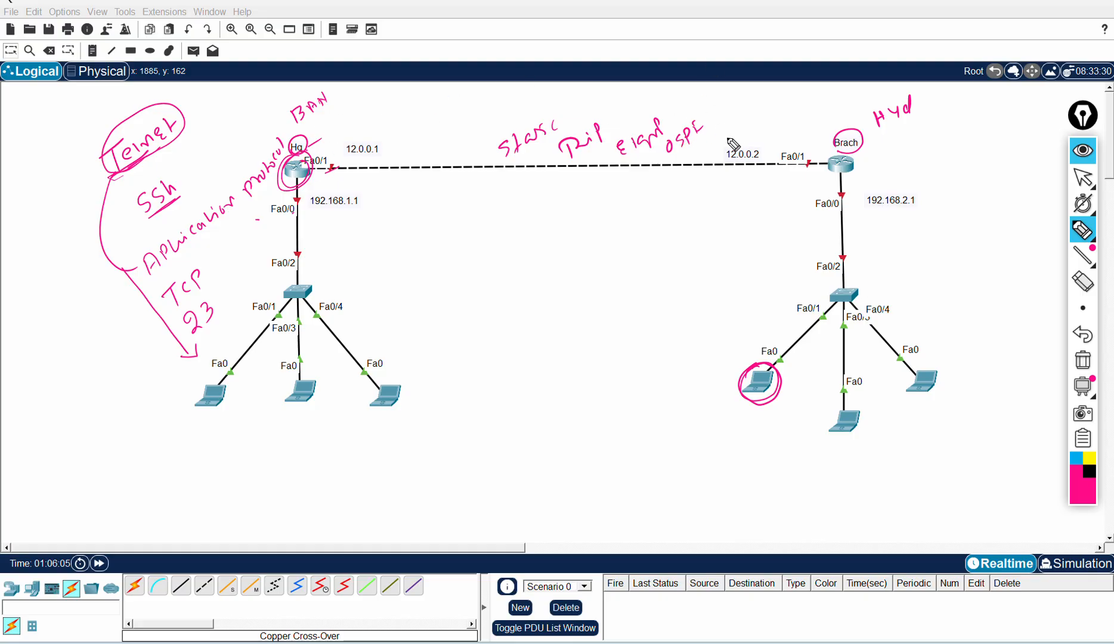
pyautogui.moveTo(490, 122); pyautogui.dragTo(494, 166)
pyautogui.moveTo(558, 190)
pyautogui.mouseDown()
pyautogui.moveTo(680, 171)
pyautogui.moveTo(707, 149)
pyautogui.mouseUp()
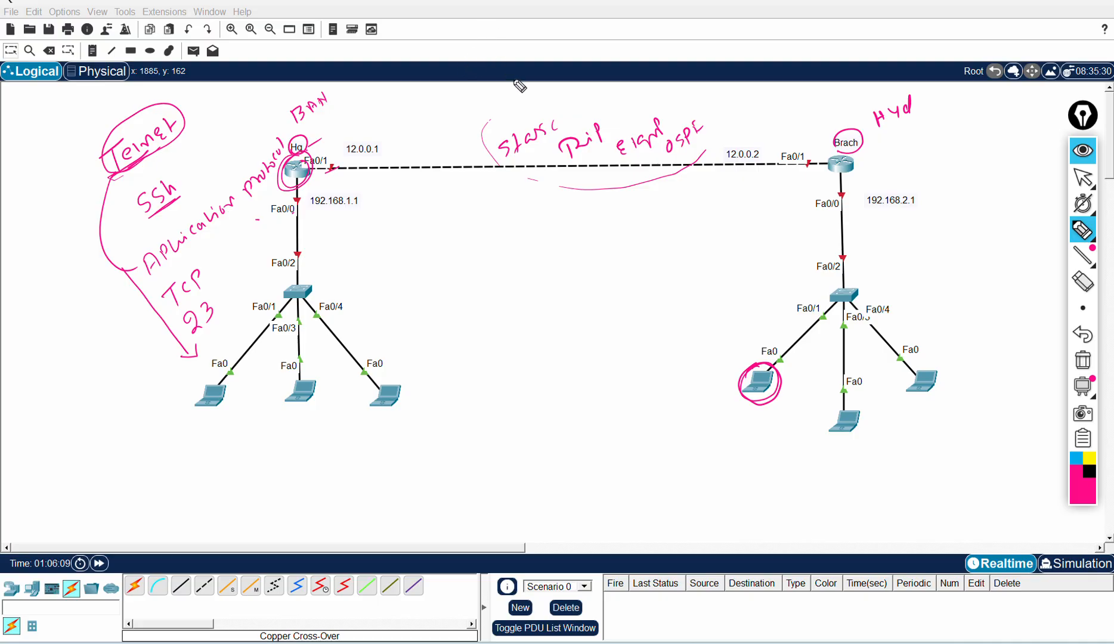
pyautogui.moveTo(566, 114)
pyautogui.mouseDown()
pyautogui.moveTo(598, 86)
pyautogui.moveTo(679, 101)
pyautogui.moveTo(706, 143)
pyautogui.mouseUp()
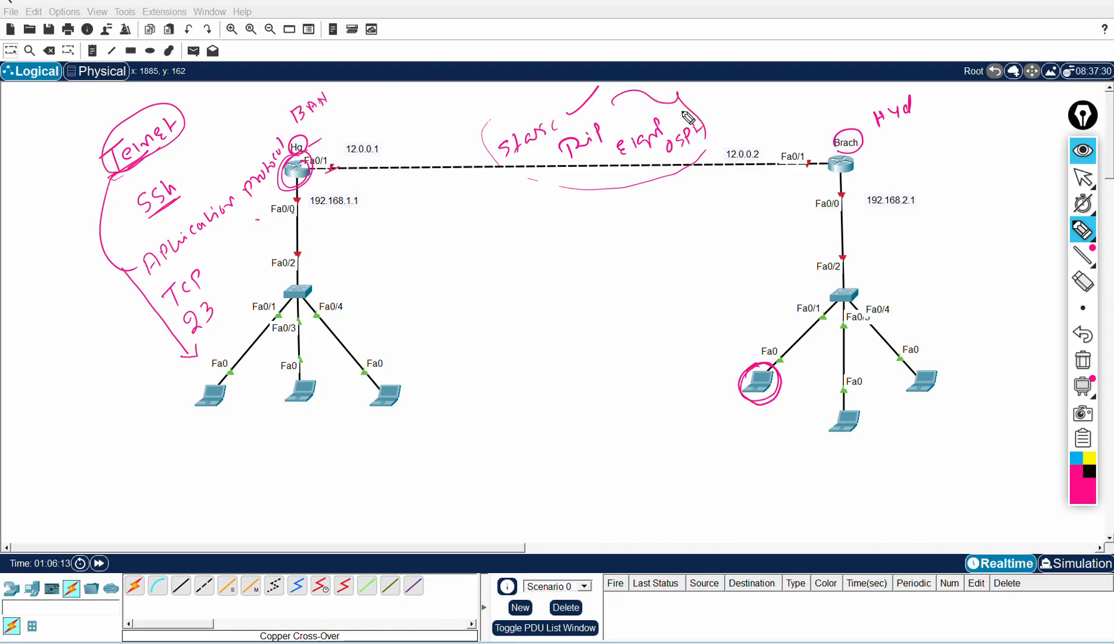
pyautogui.moveTo(561, 159); pyautogui.dragTo(675, 150)
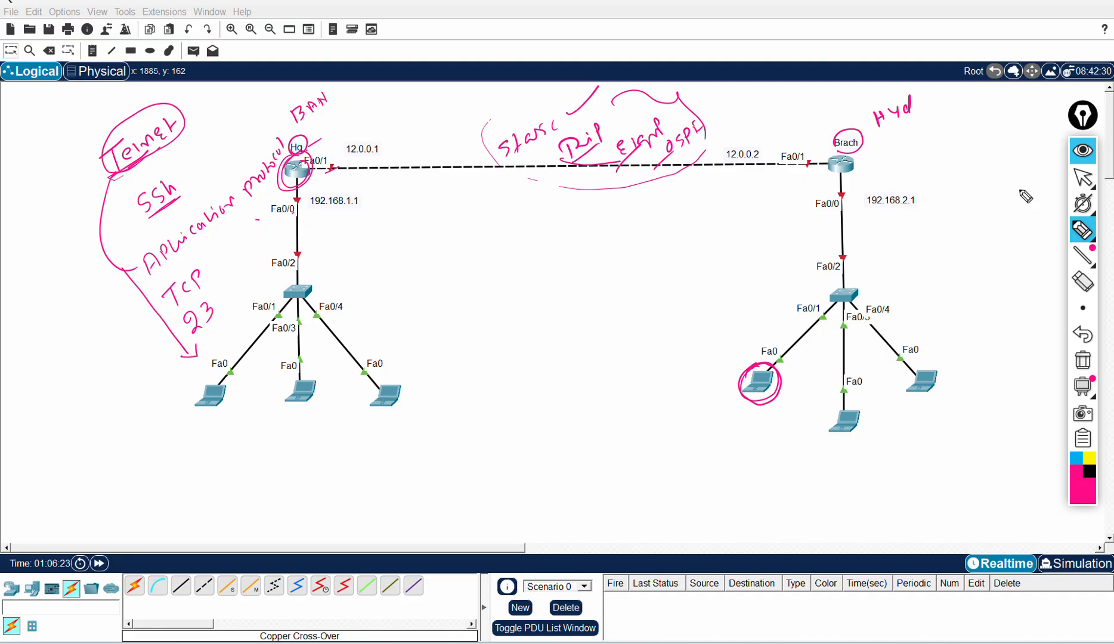
# Step: Clear all annotations and close the drawing tools
pyautogui.click(1086, 366)
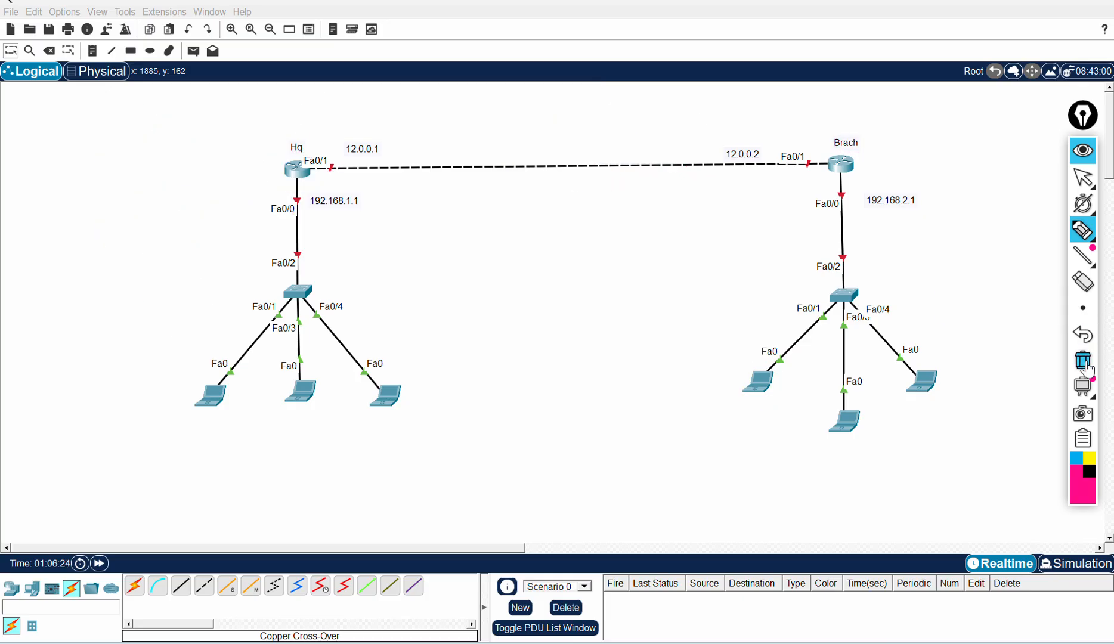
pyautogui.click(1083, 156)
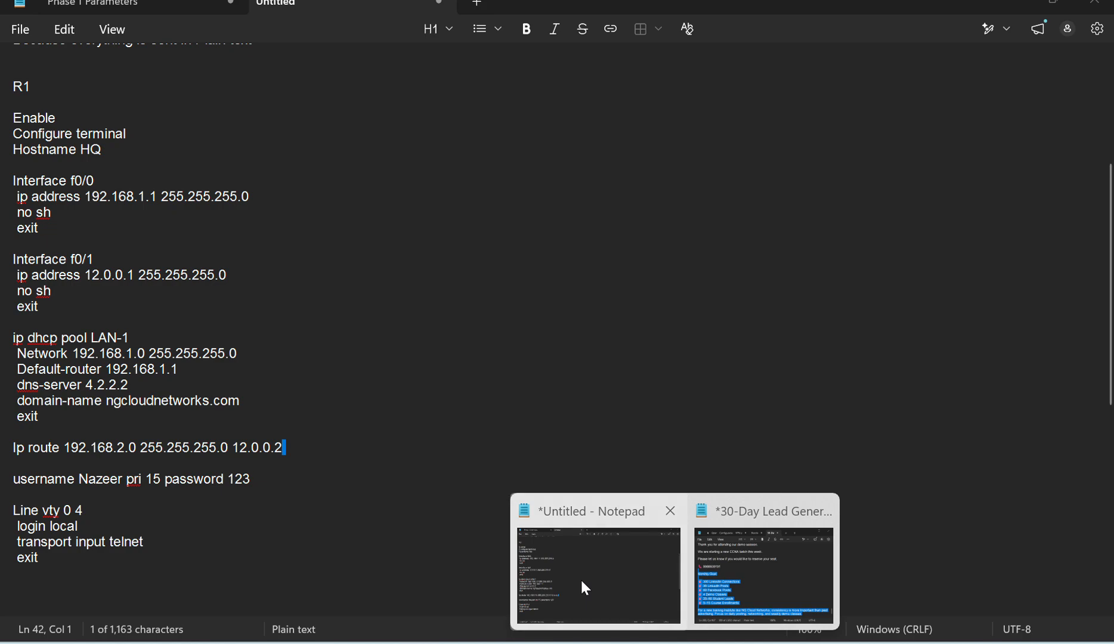
# Step: Switch to the Notepad configuration script and scroll to the R1 section
pyautogui.click(581, 578)
pyautogui.scroll(1, 515, 292)
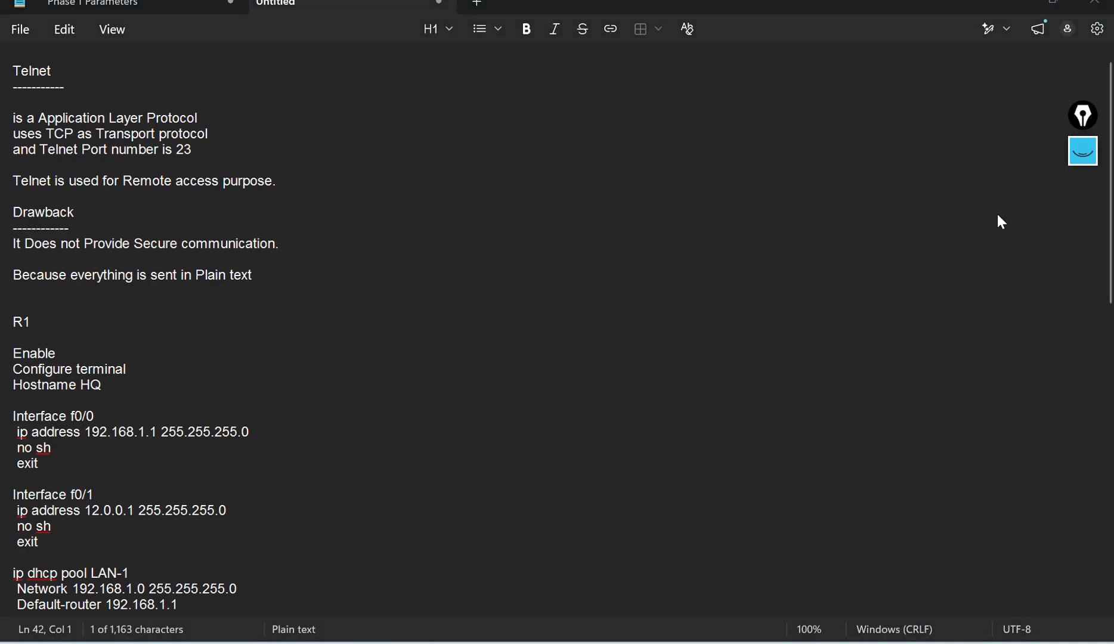
pyautogui.scroll(-4, 347, 235)
pyautogui.scroll(-1, 89, 279)
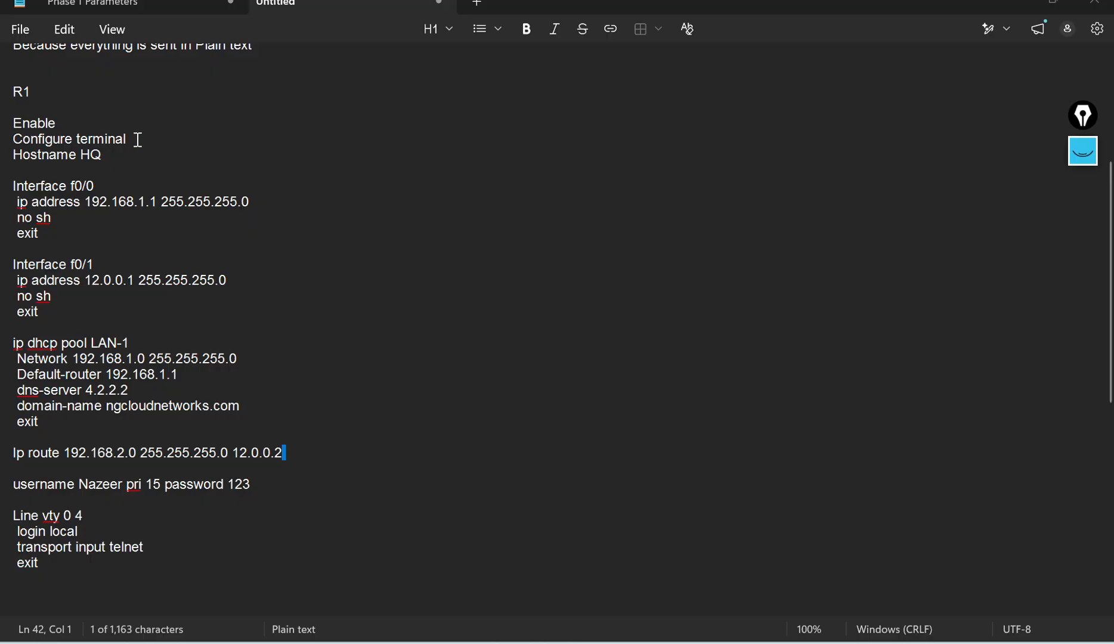
# Step: Add the line 'Description Connected to LAN' under Interface f0/0 in the R1 script
pyautogui.moveTo(124, 159); pyautogui.dragTo(98, 178)
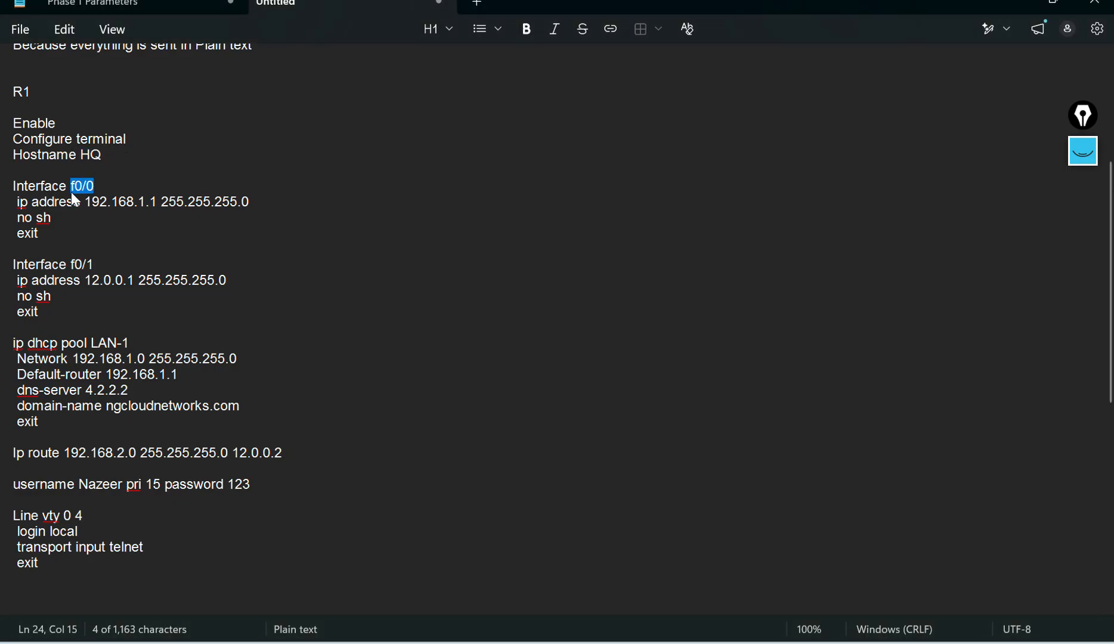
pyautogui.click(129, 206)
pyautogui.click(213, 206)
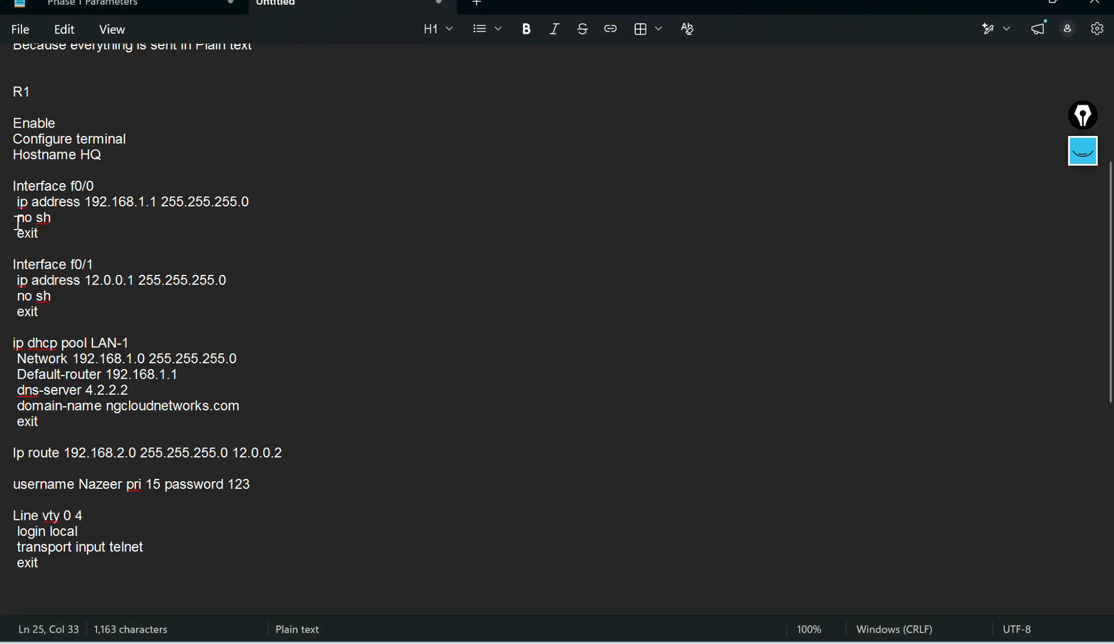
pyautogui.click(94, 264)
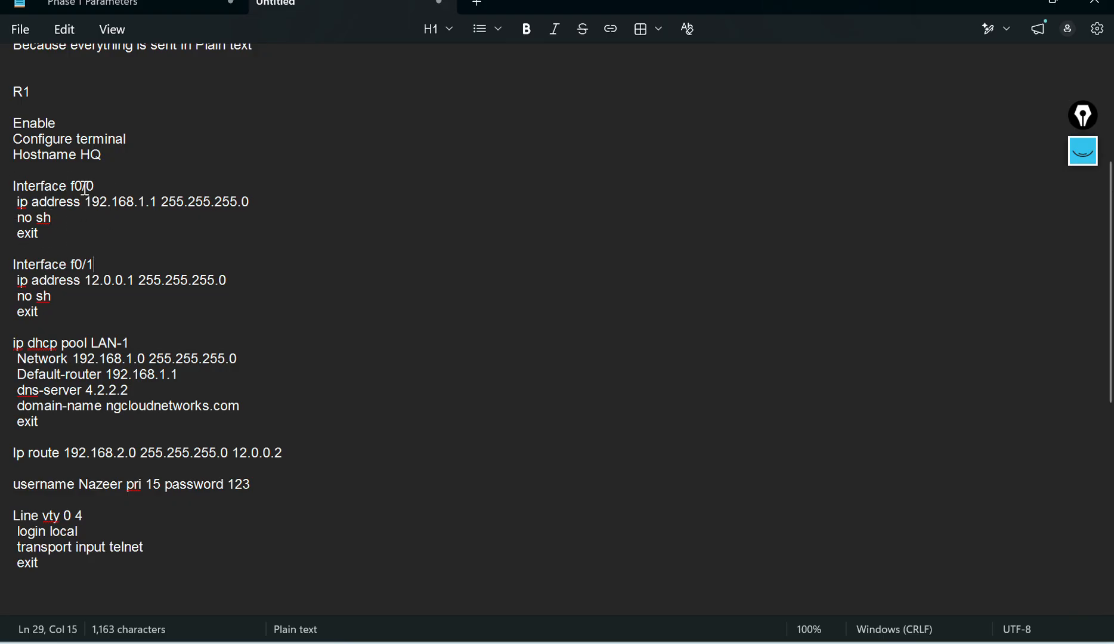
pyautogui.click(107, 187)
pyautogui.press('Return')
pyautogui.write('Description Connecte')
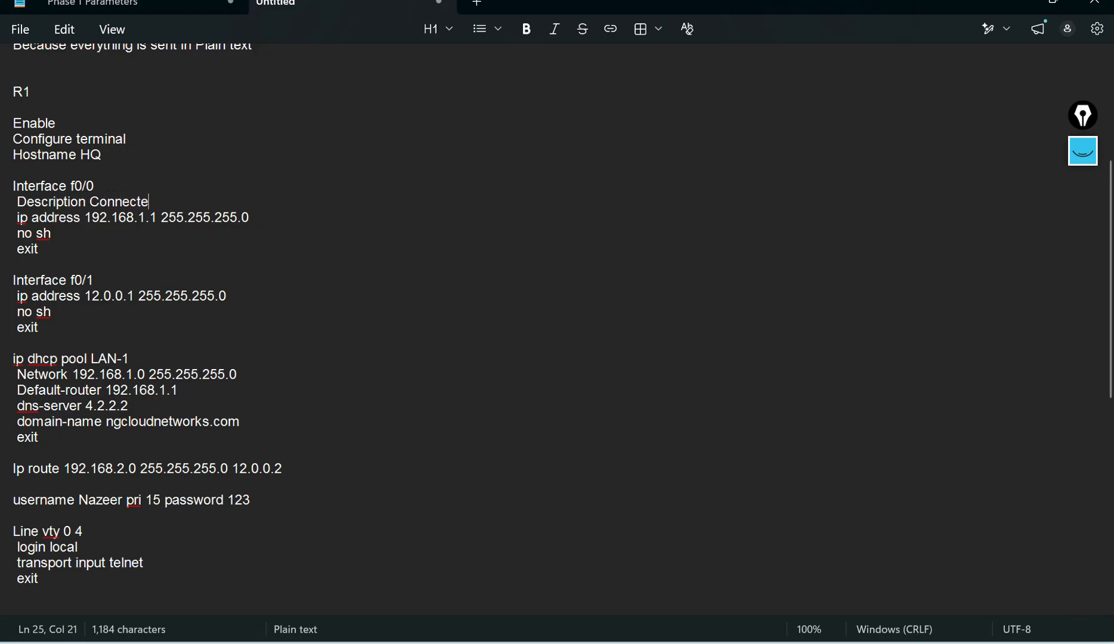
pyautogui.write('d to LAN')
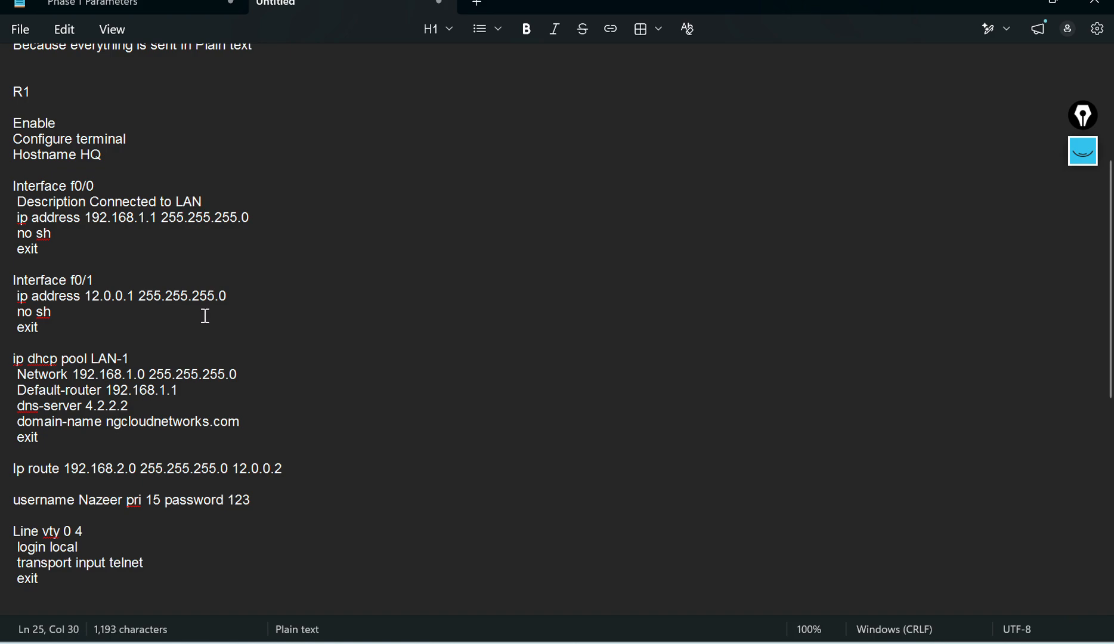
# Step: Add the line 'description Connected to Branch-HYD' under Interface f0/1 in the R1 script
pyautogui.click(133, 278)
pyautogui.press('Return')
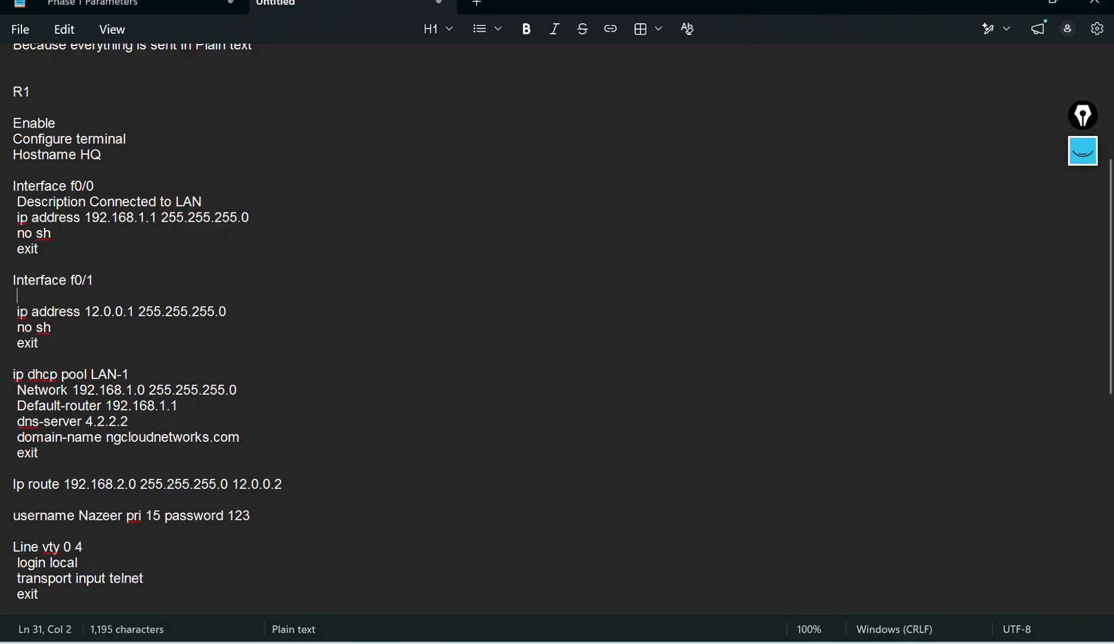
pyautogui.write('description')
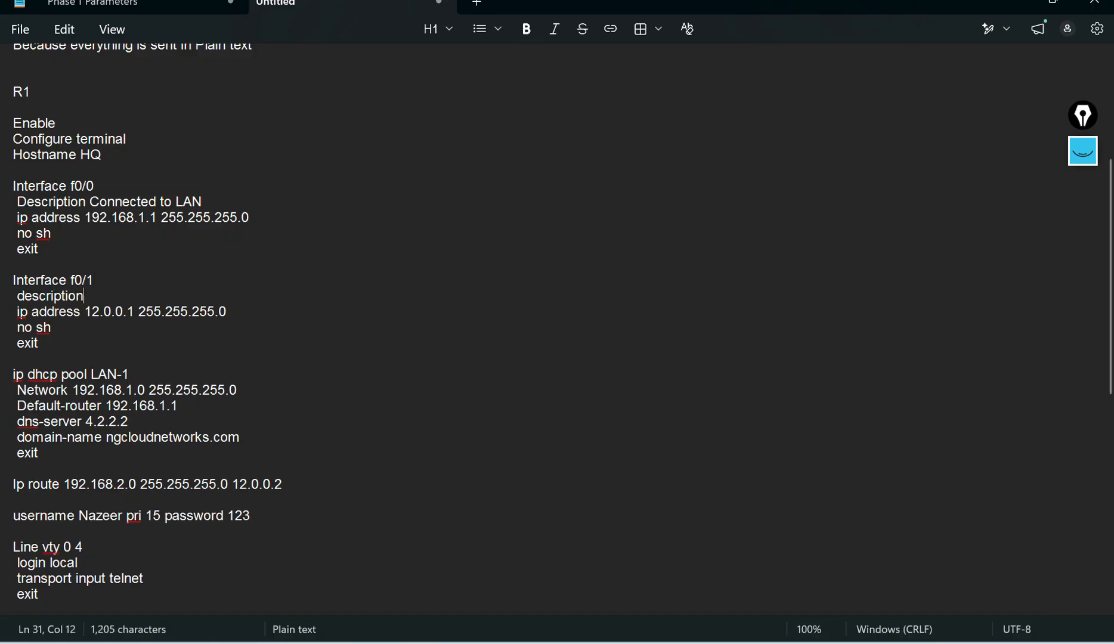
pyautogui.write(' Connected')
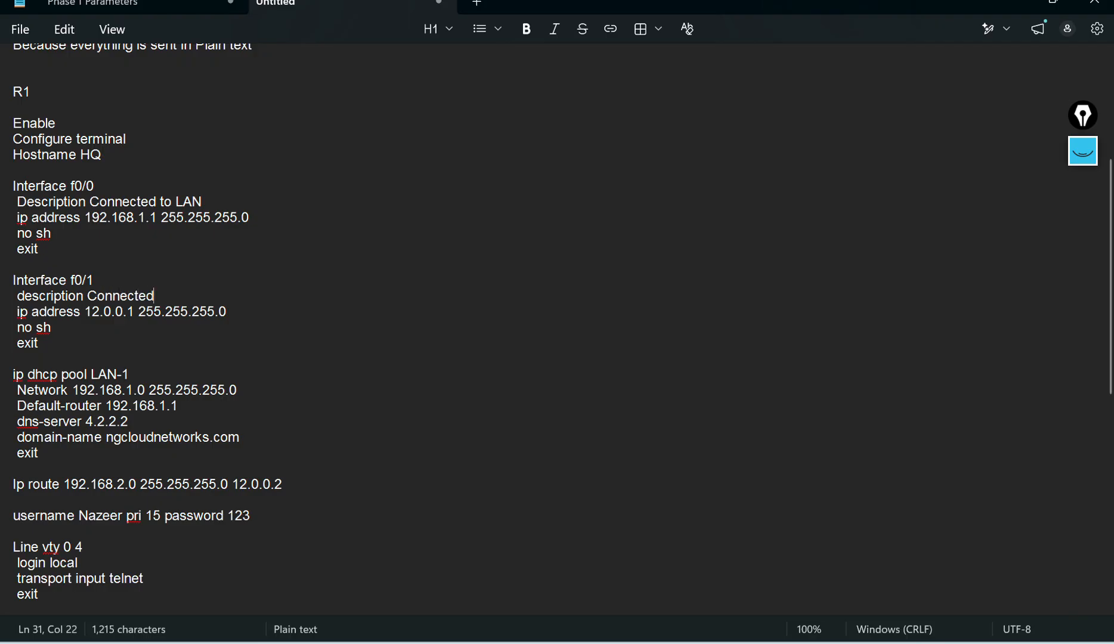
pyautogui.write(' to Bran')
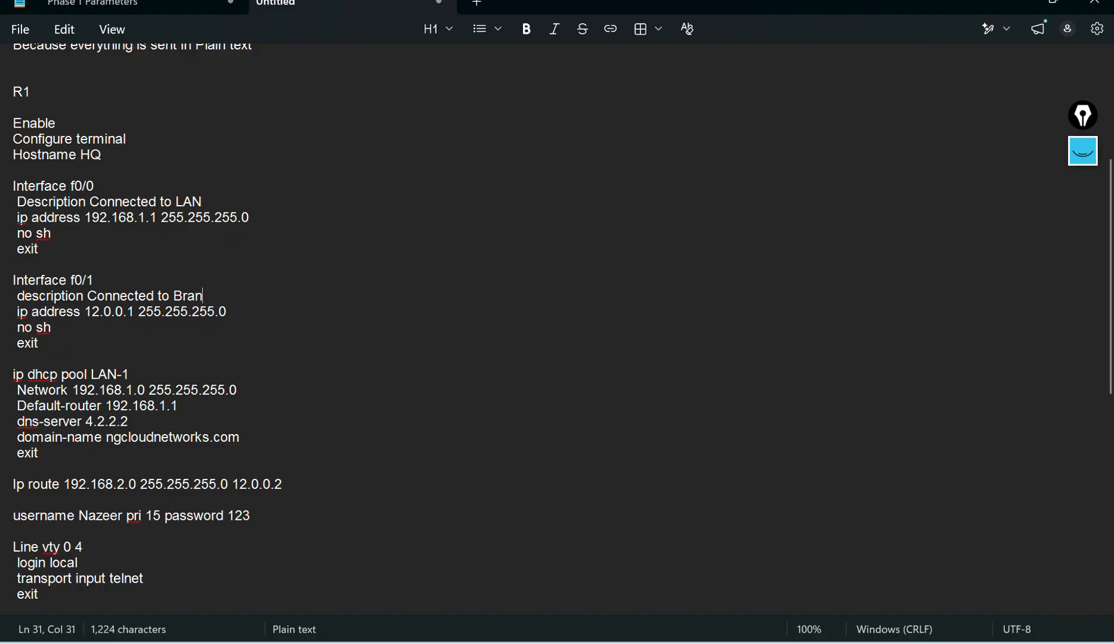
pyautogui.write('ch-HYD')
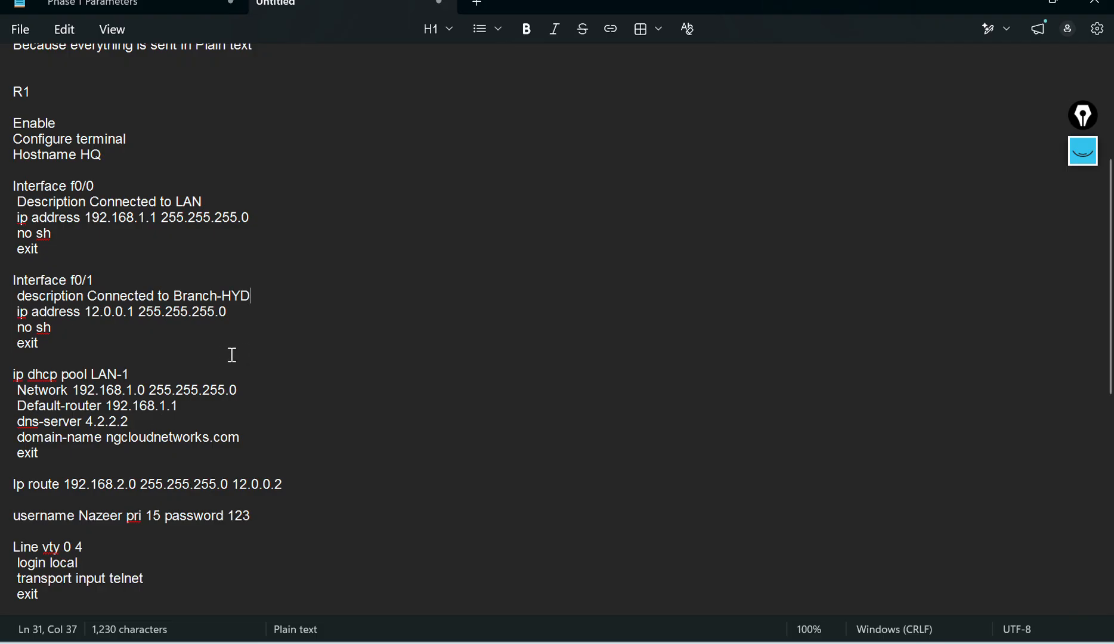
# Step: Highlight the DHCP pool block and its LAN-1 pool name in the R1 script to examine it
pyautogui.scroll(-2, 170, 340)
pyautogui.moveTo(16, 279); pyautogui.dragTo(206, 349)
pyautogui.click(286, 341)
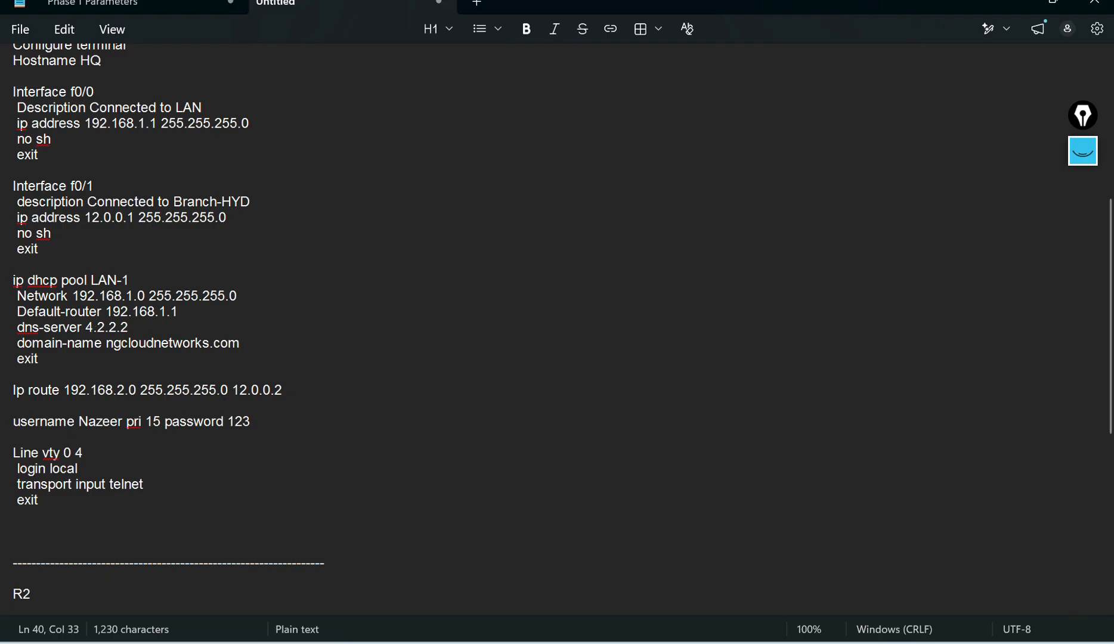
pyautogui.moveTo(16, 283); pyautogui.dragTo(231, 343)
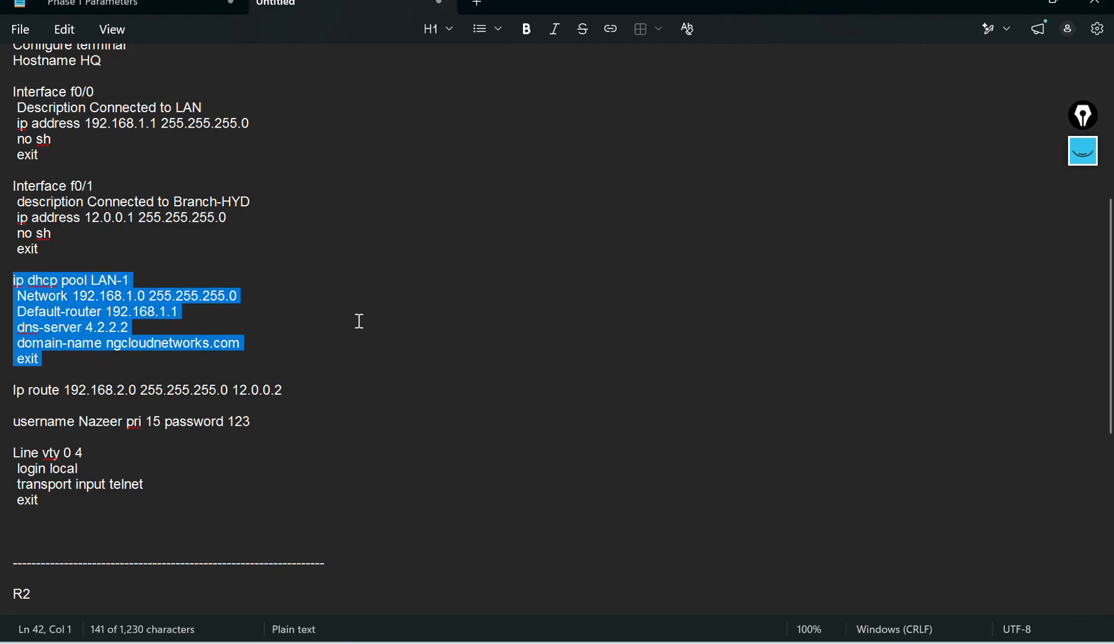
pyautogui.click(385, 315)
pyautogui.scroll(-1, 385, 315)
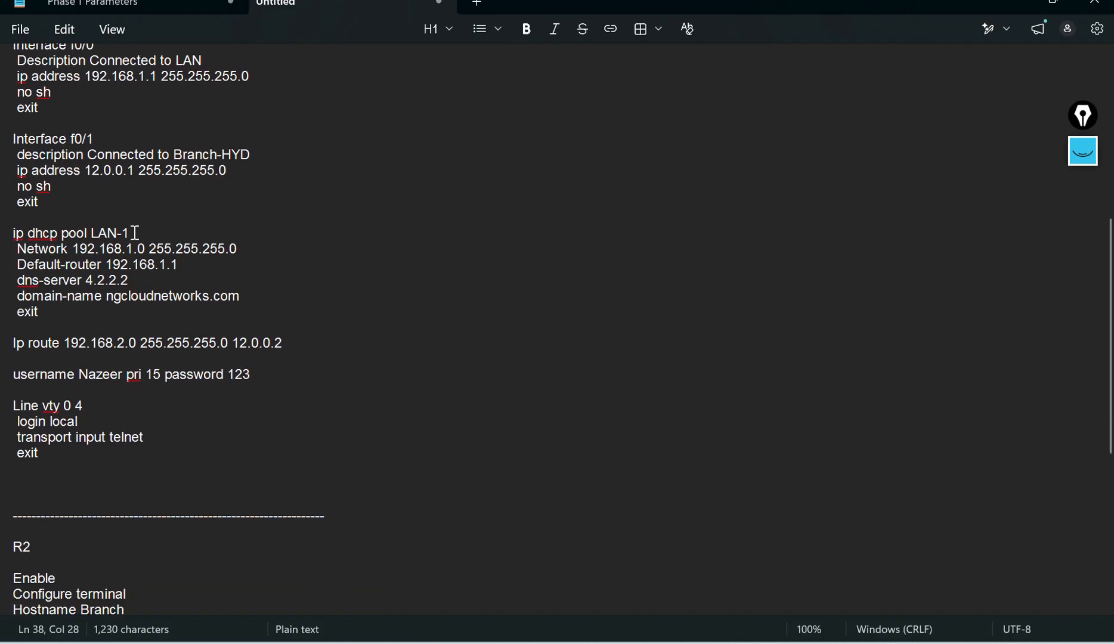
pyautogui.tripleClick(110, 225)
pyautogui.doubleClick(102, 227)
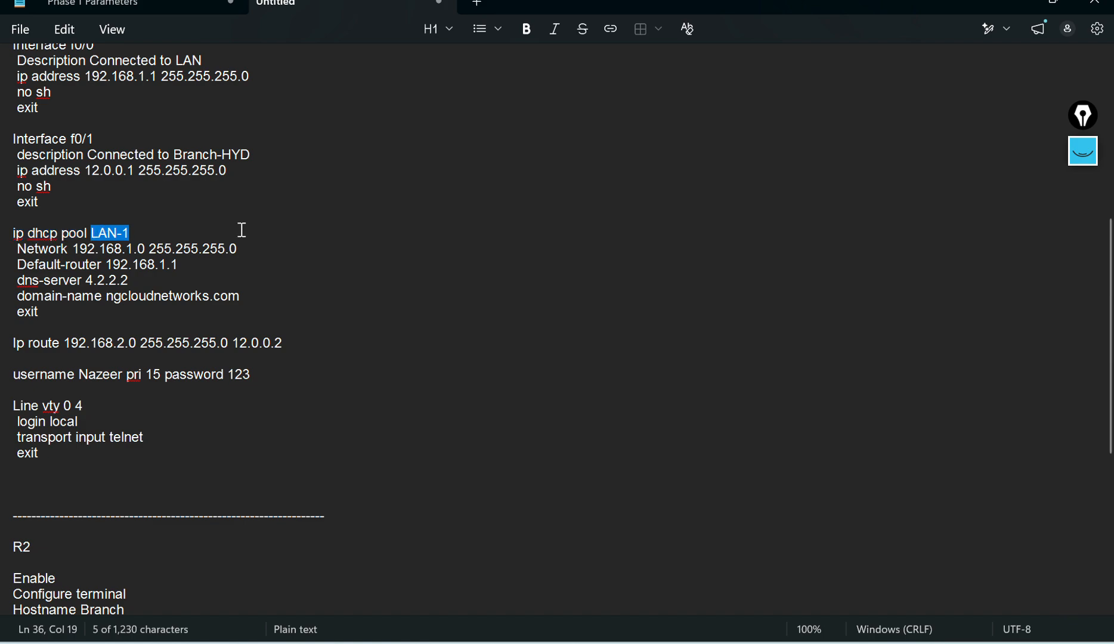
pyautogui.click(131, 235)
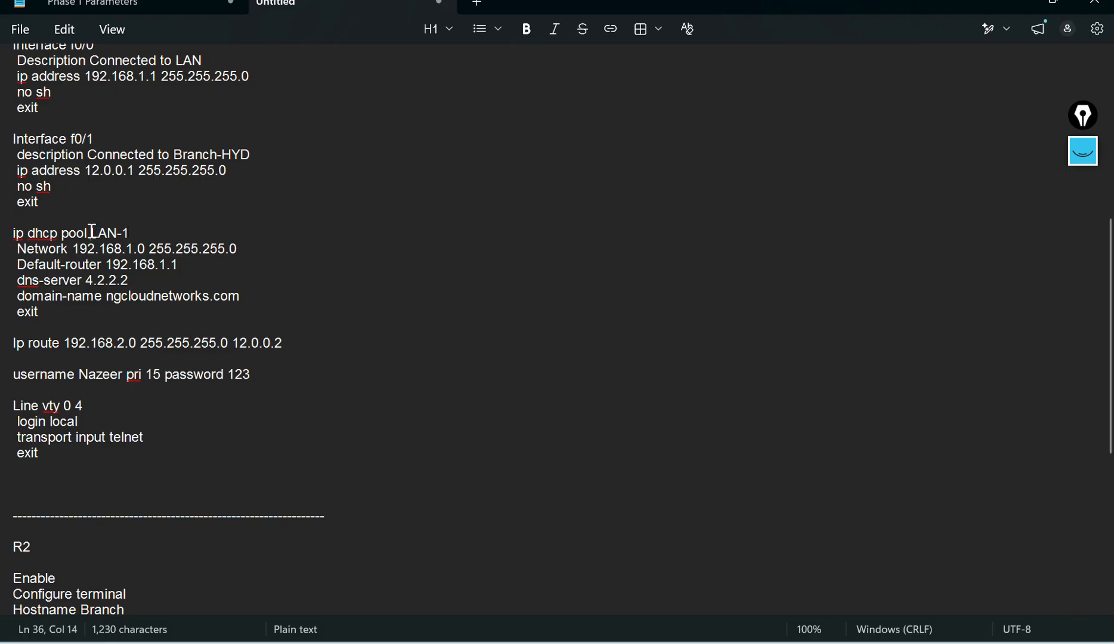
pyautogui.moveTo(96, 232); pyautogui.dragTo(124, 233)
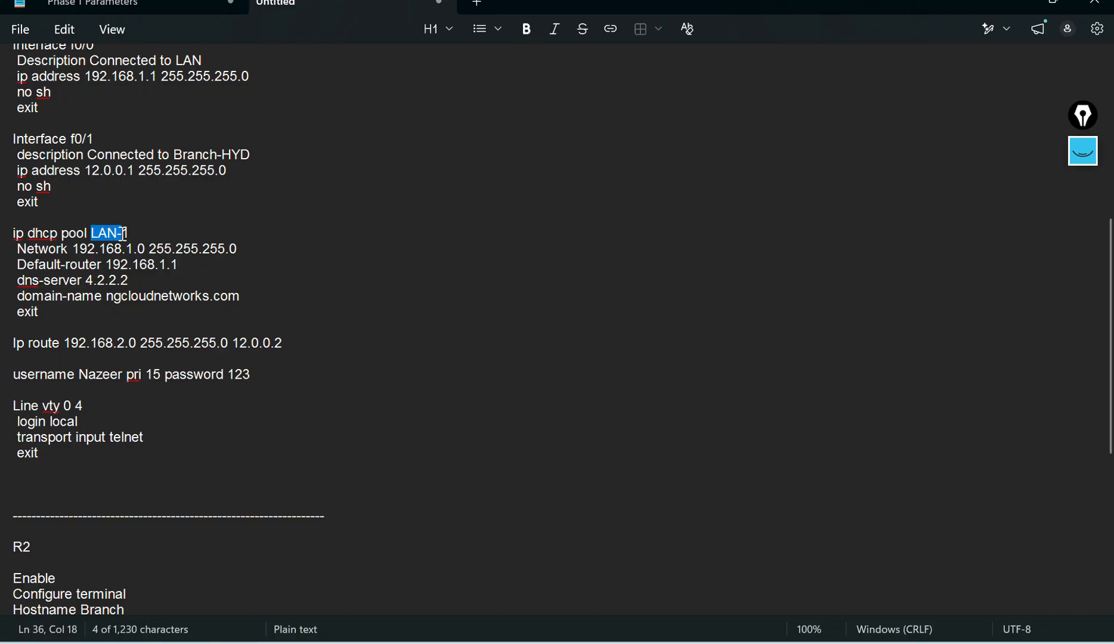
pyautogui.click(207, 245)
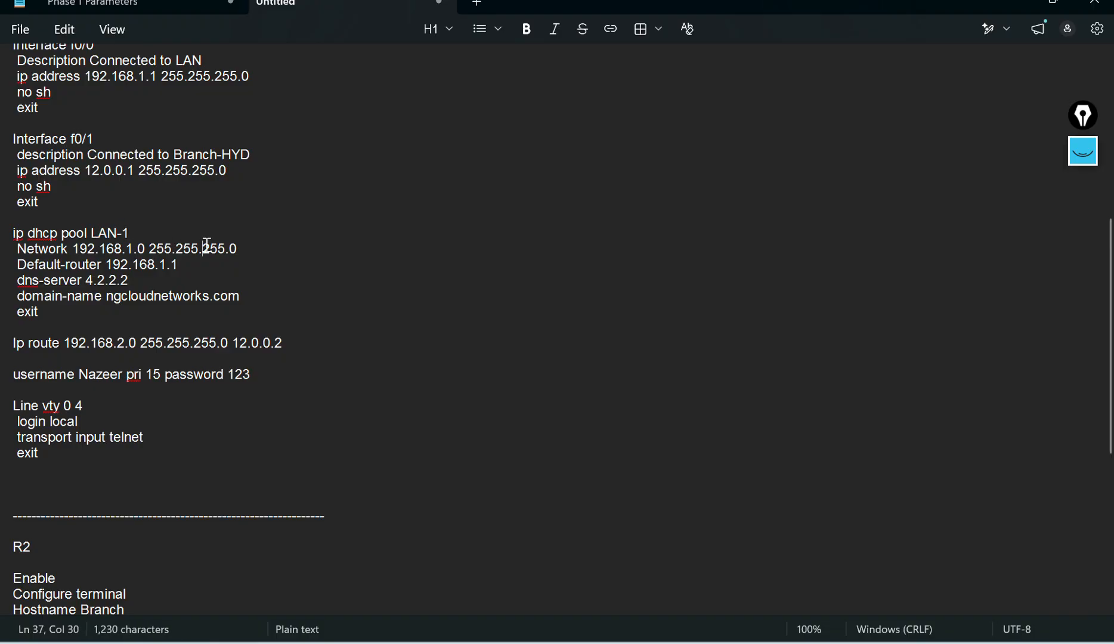
# Step: Highlight the network, default-router, dns-server and domain-name lines of the DHCP pool in the R1 script to explain them
pyautogui.moveTo(77, 249); pyautogui.dragTo(239, 249)
pyautogui.click(159, 264)
pyautogui.click(348, 230)
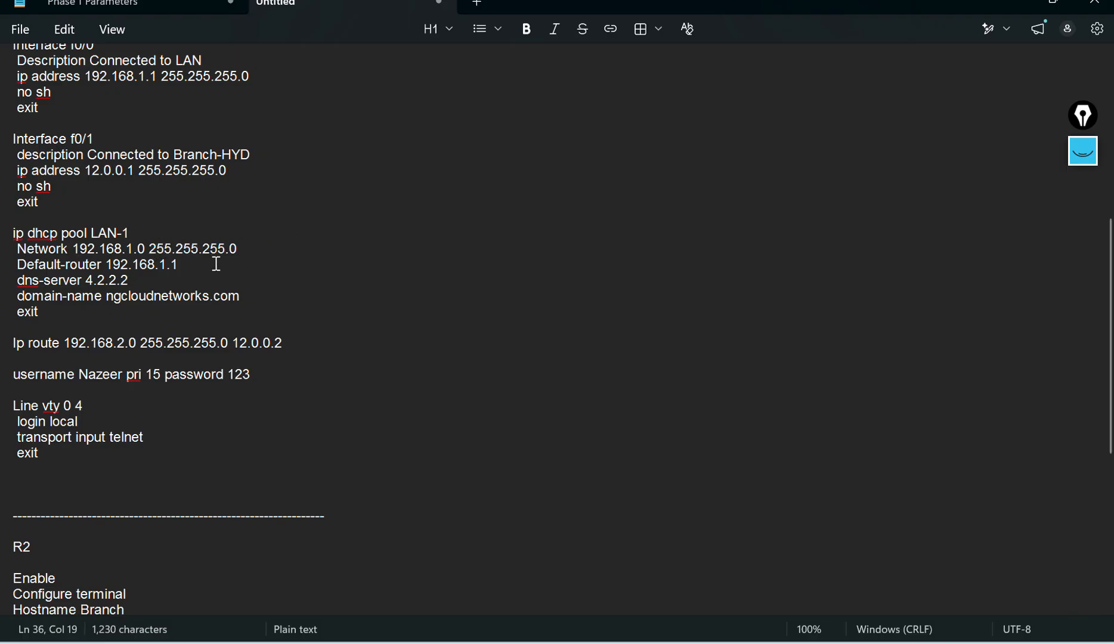
pyautogui.moveTo(110, 264); pyautogui.dragTo(185, 264)
pyautogui.click(381, 254)
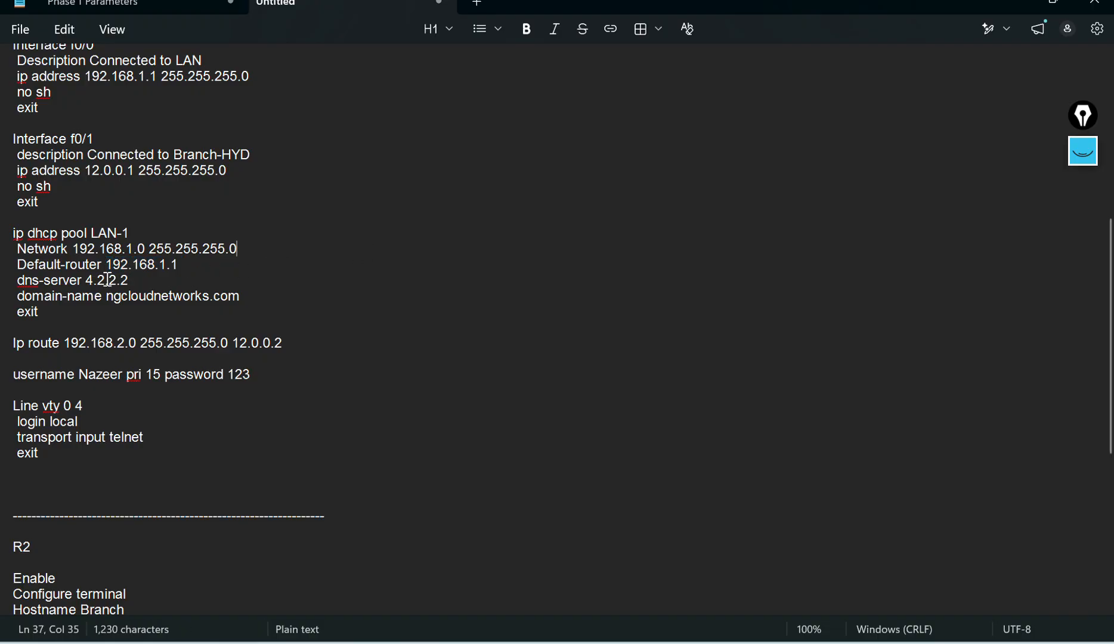
pyautogui.moveTo(82, 281); pyautogui.dragTo(125, 278)
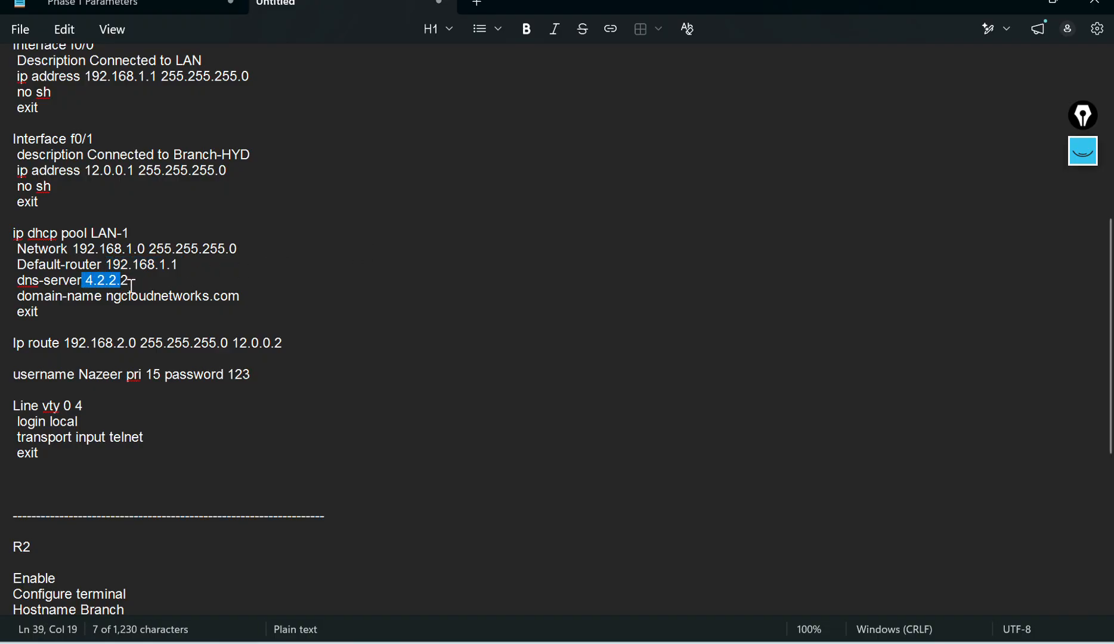
pyautogui.click(251, 267)
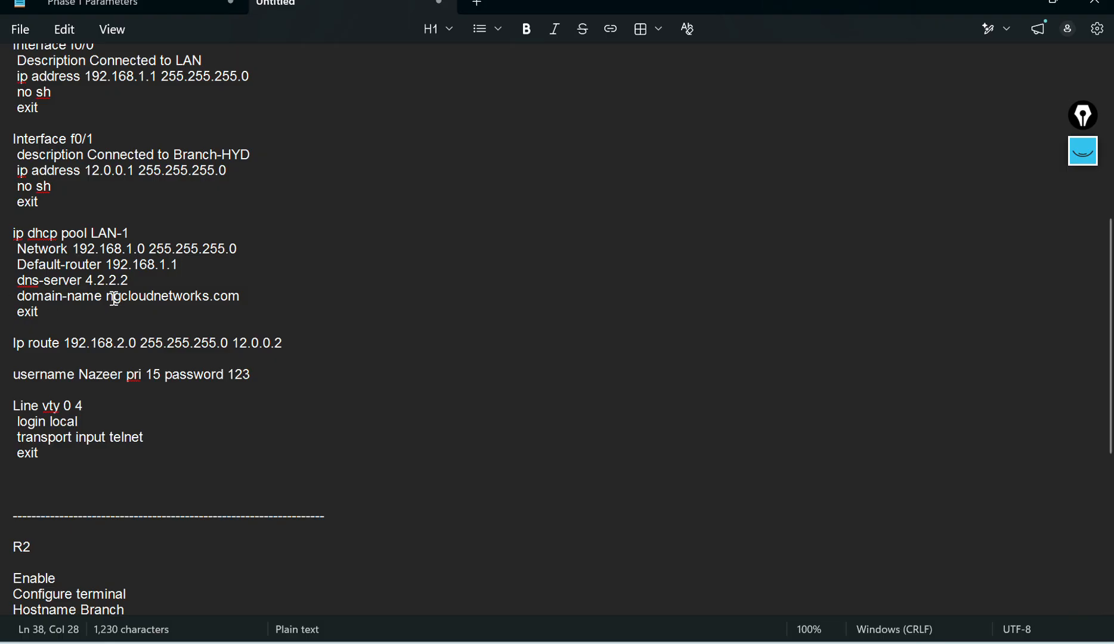
pyautogui.moveTo(111, 298); pyautogui.dragTo(254, 296)
pyautogui.click(336, 273)
pyautogui.moveTo(38, 318); pyautogui.dragTo(13, 231)
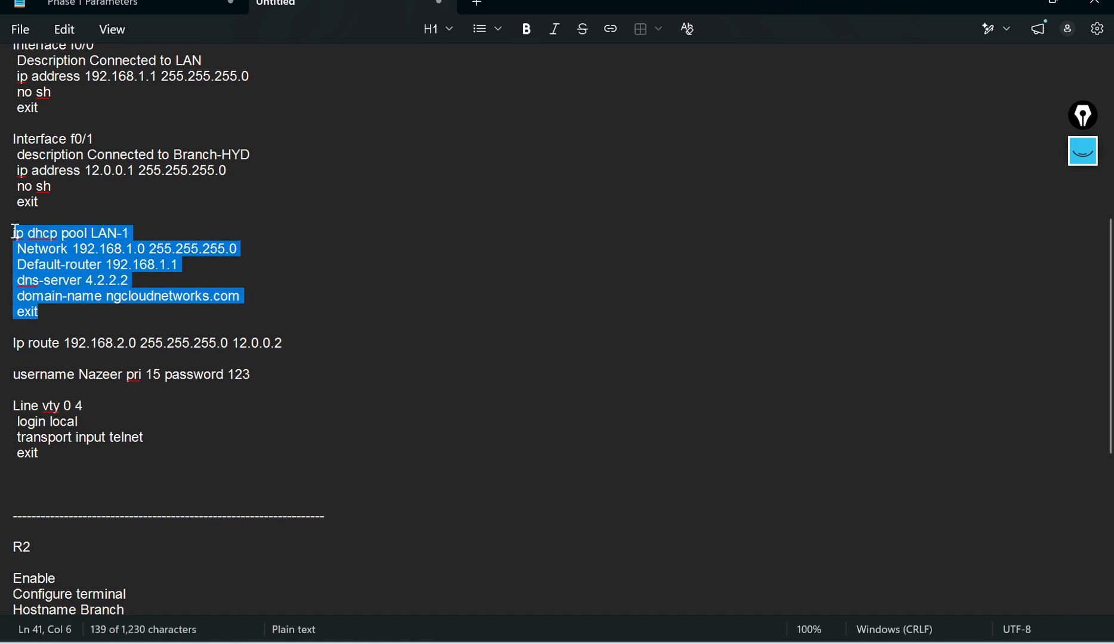
pyautogui.click(395, 283)
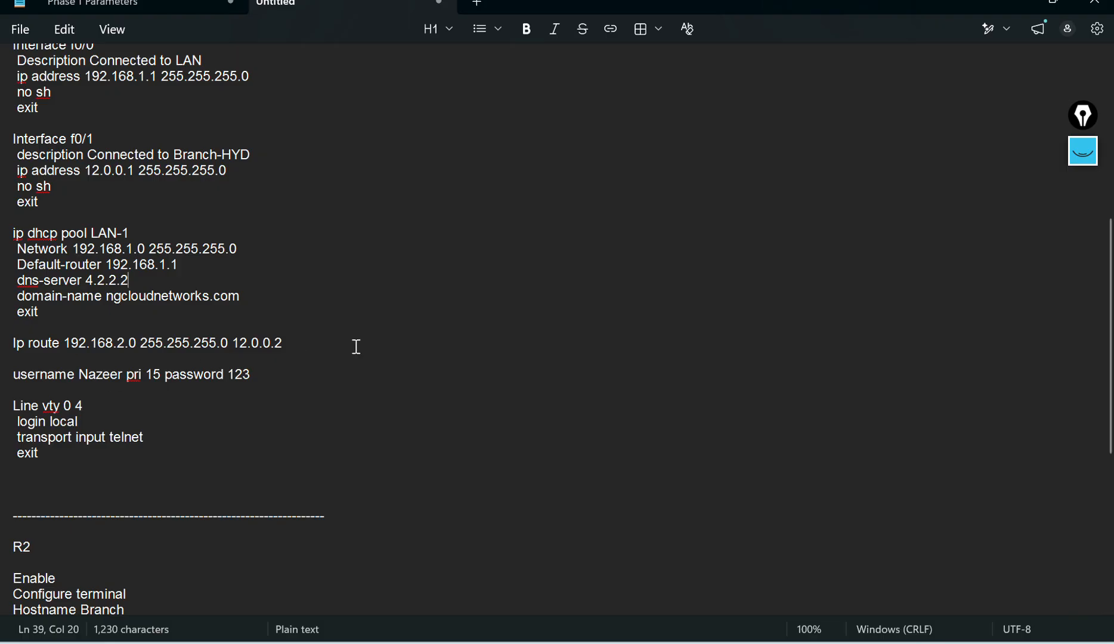
# Step: Highlight the destination network and next-hop address of the R1 static route line to explain it
pyautogui.moveTo(299, 346); pyautogui.dragTo(138, 341)
pyautogui.click(309, 285)
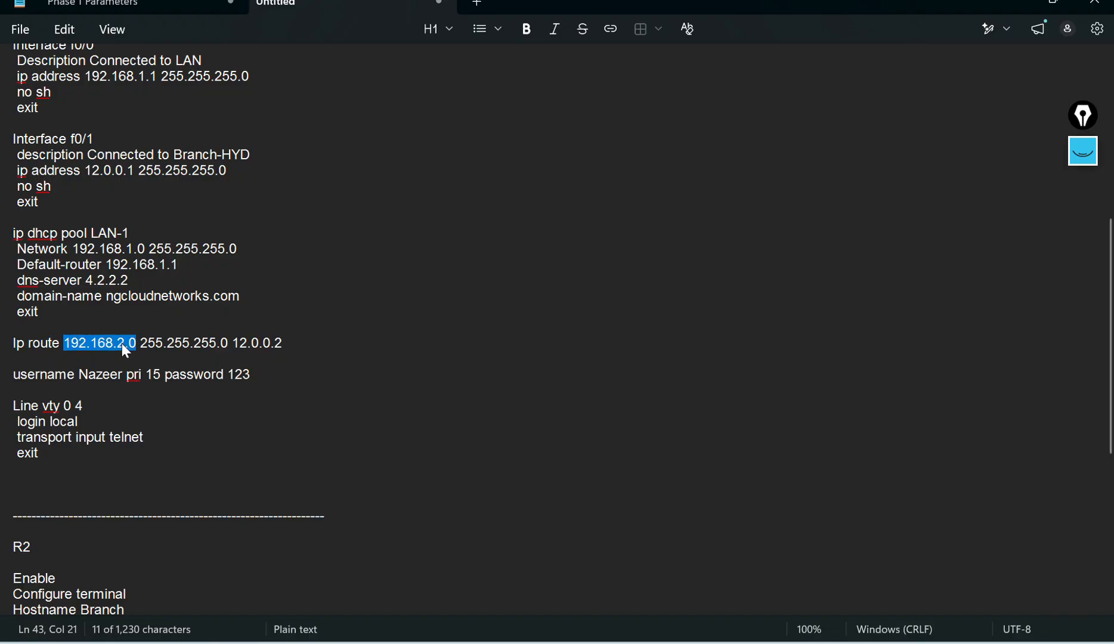
pyautogui.click(219, 343)
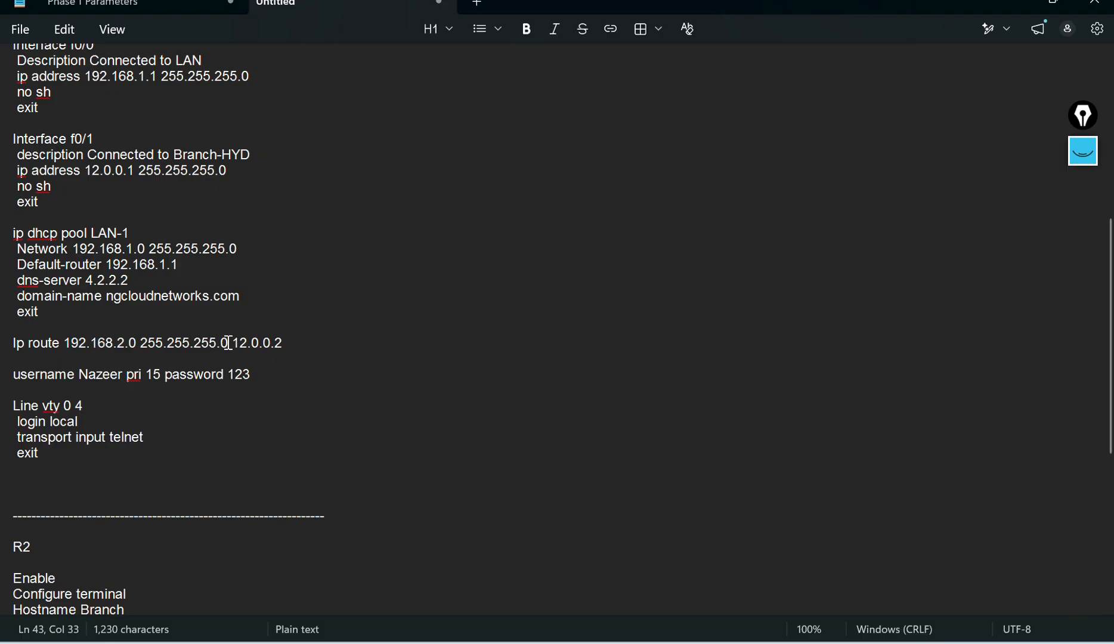
pyautogui.moveTo(235, 343); pyautogui.dragTo(287, 342)
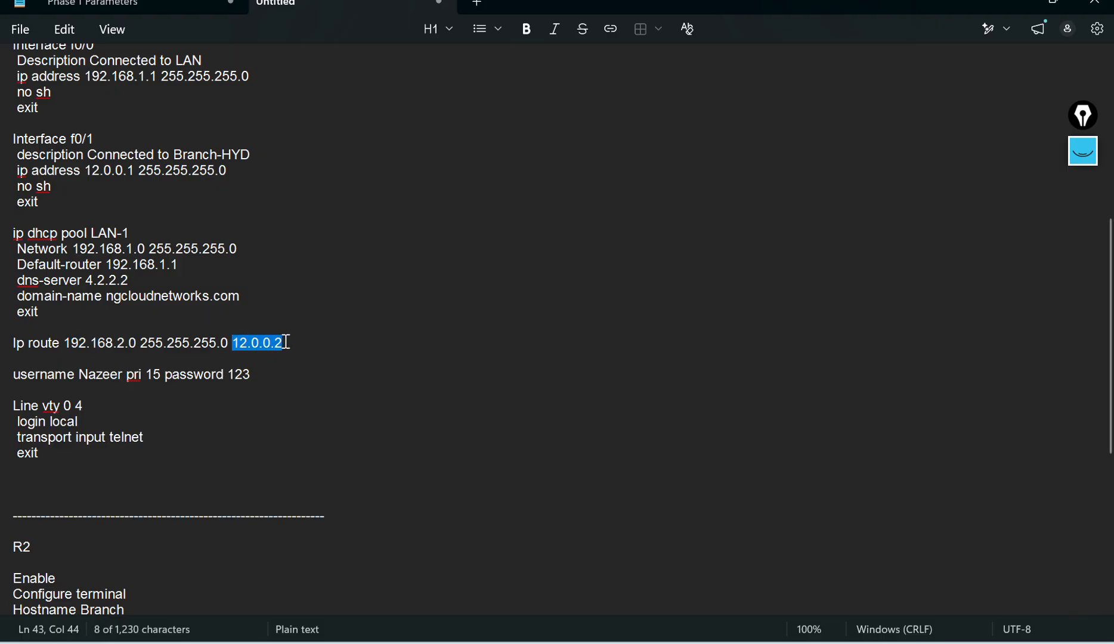
pyautogui.click(385, 318)
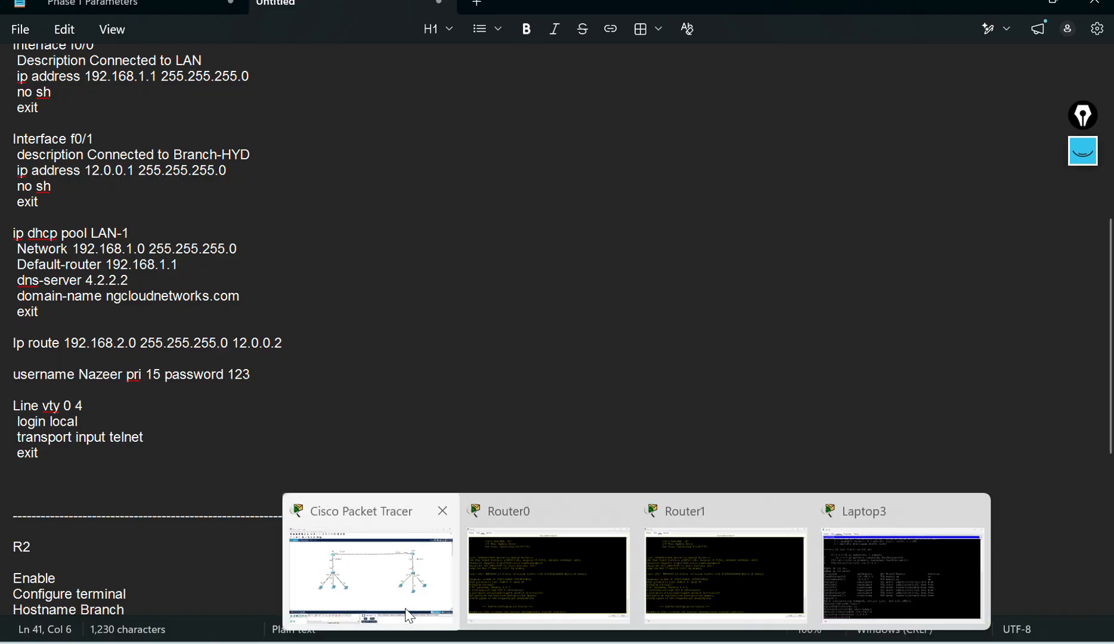
# Step: Examine the HQ and Branch routers and their link addresses in the Packet Tracer topology
pyautogui.click(370, 602)
pyautogui.moveTo(326, 108); pyautogui.dragTo(818, 206)
pyautogui.click(629, 220)
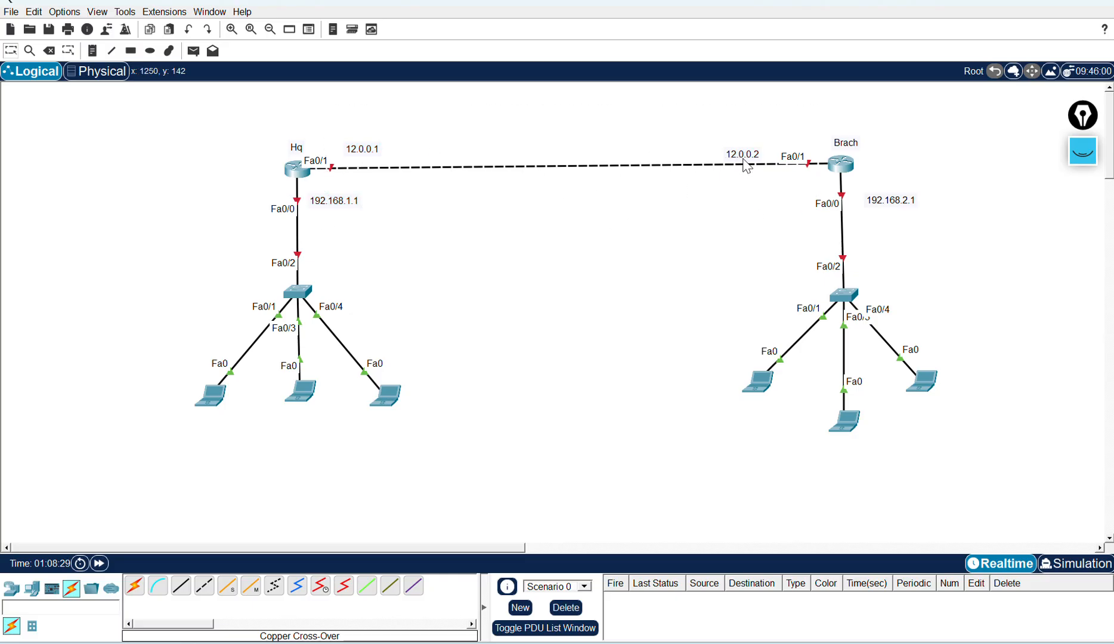
pyautogui.moveTo(246, 108); pyautogui.dragTo(369, 222)
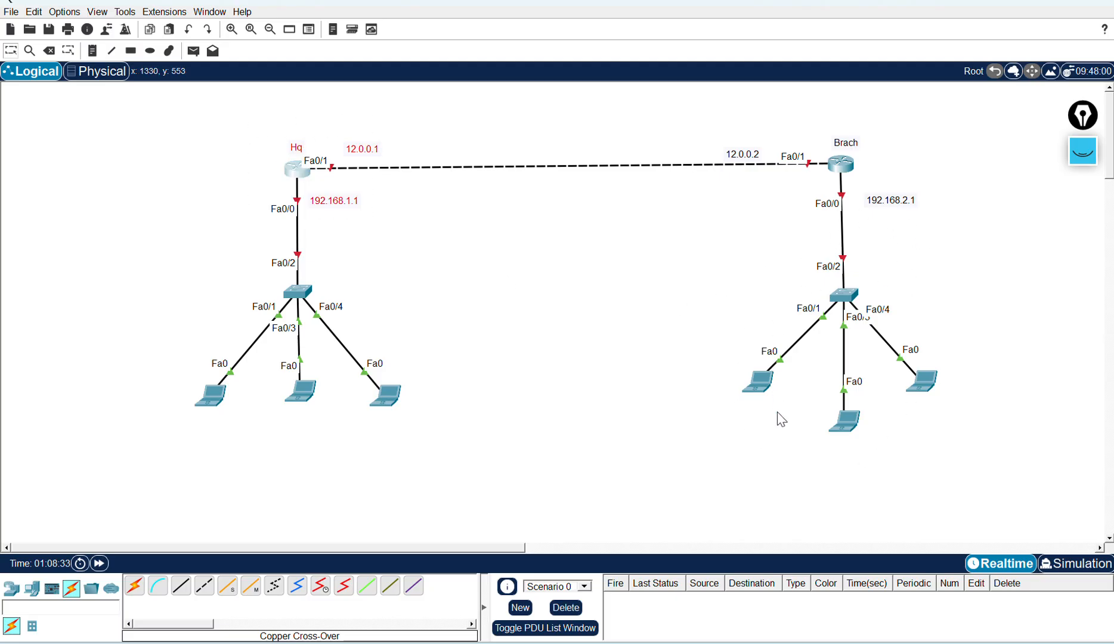
pyautogui.click(471, 250)
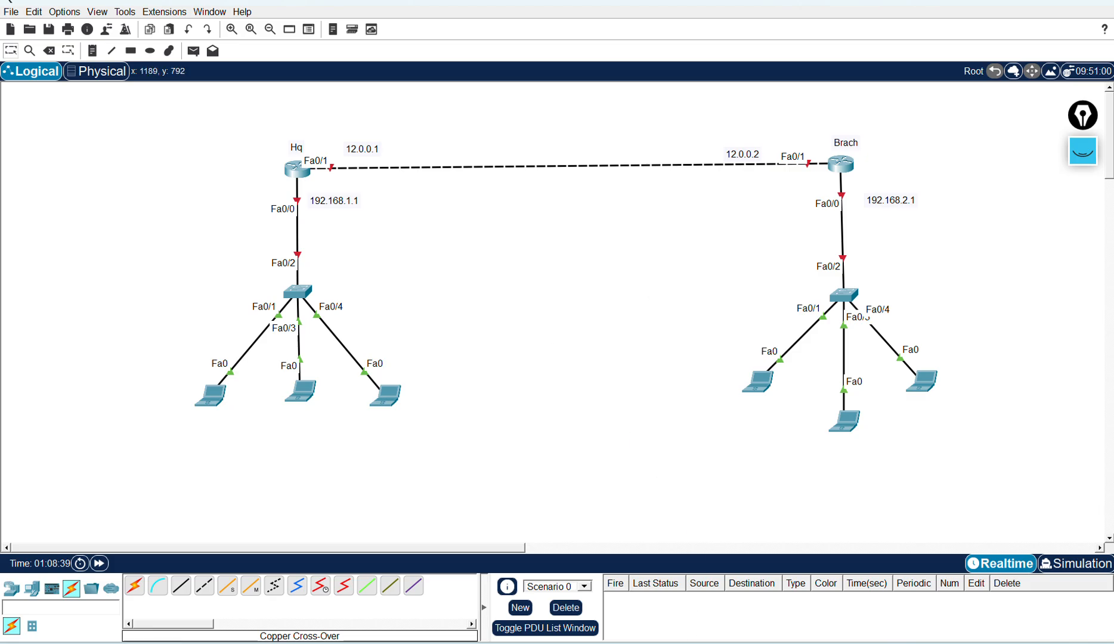
pyautogui.moveTo(673, 642)
pyautogui.click(619, 581)
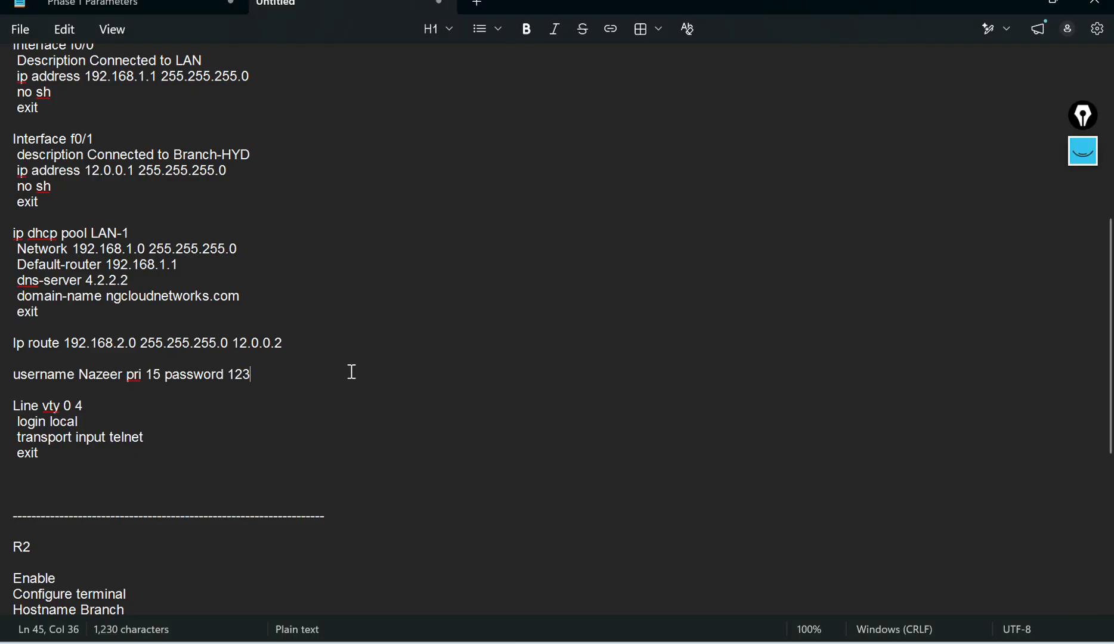
# Step: Copy the R1 script from Enable through the ip route line and paste it into the HQ router's CLI
pyautogui.moveTo(282, 343); pyautogui.dragTo(13, 161)
pyautogui.hotkey('ctrl', 'c')
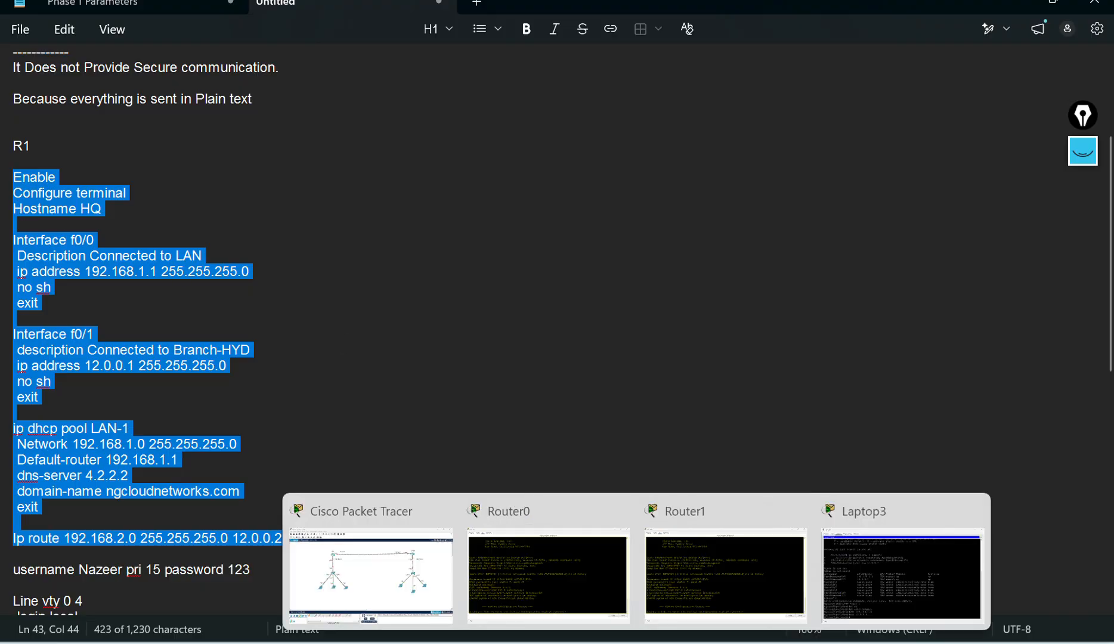
pyautogui.click(381, 569)
pyautogui.click(296, 170)
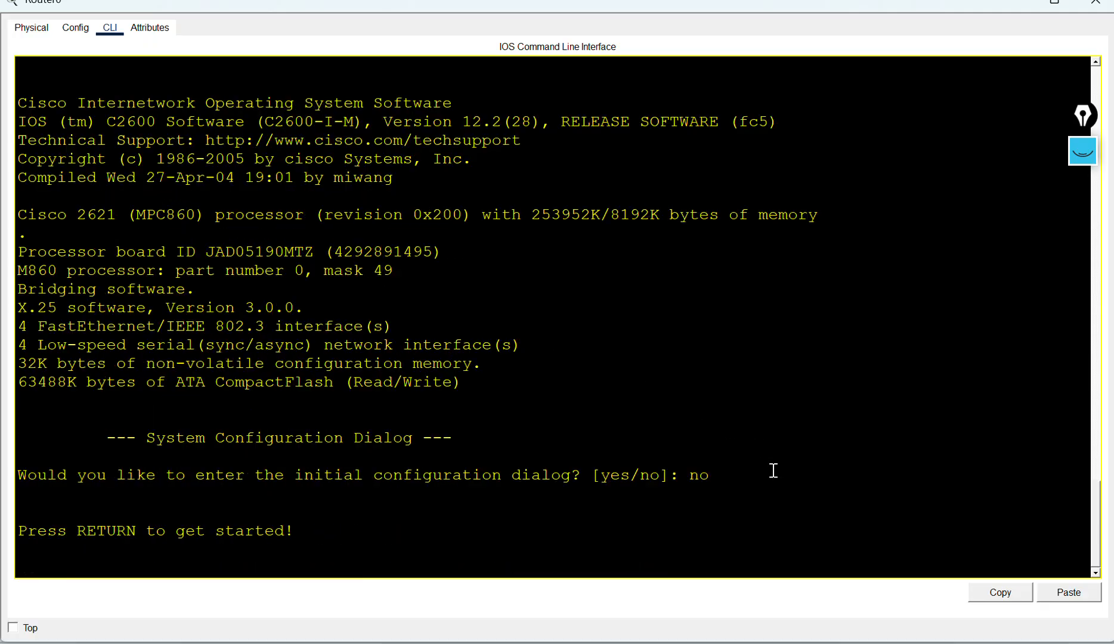
pyautogui.rightClick(659, 435)
pyautogui.click(687, 453)
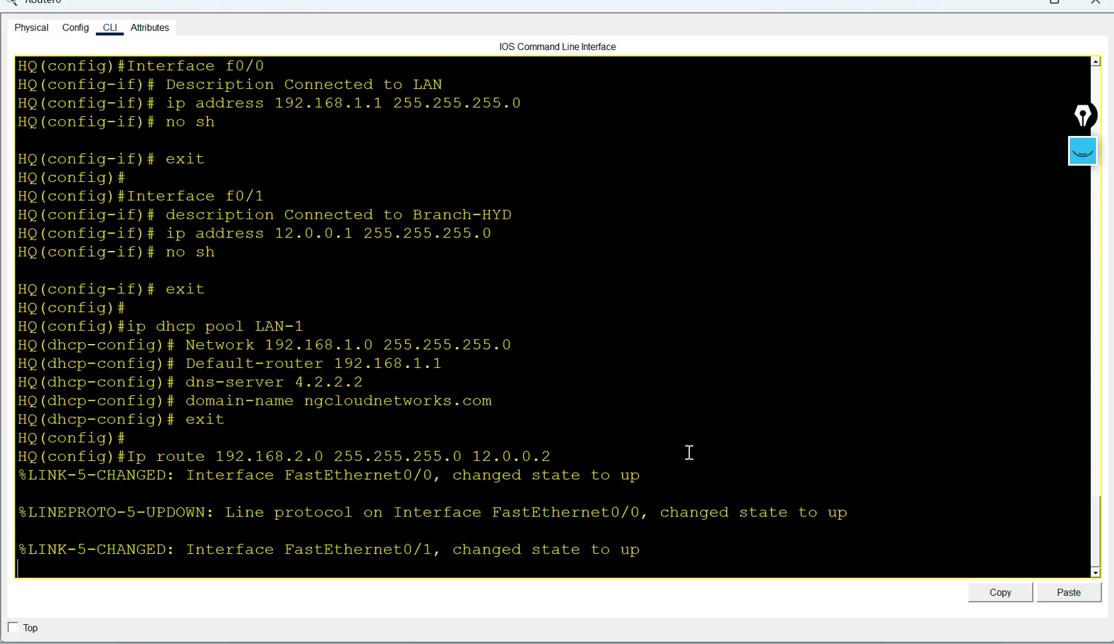
pyautogui.press('Return')
pyautogui.press('Return')
pyautogui.press('Return')
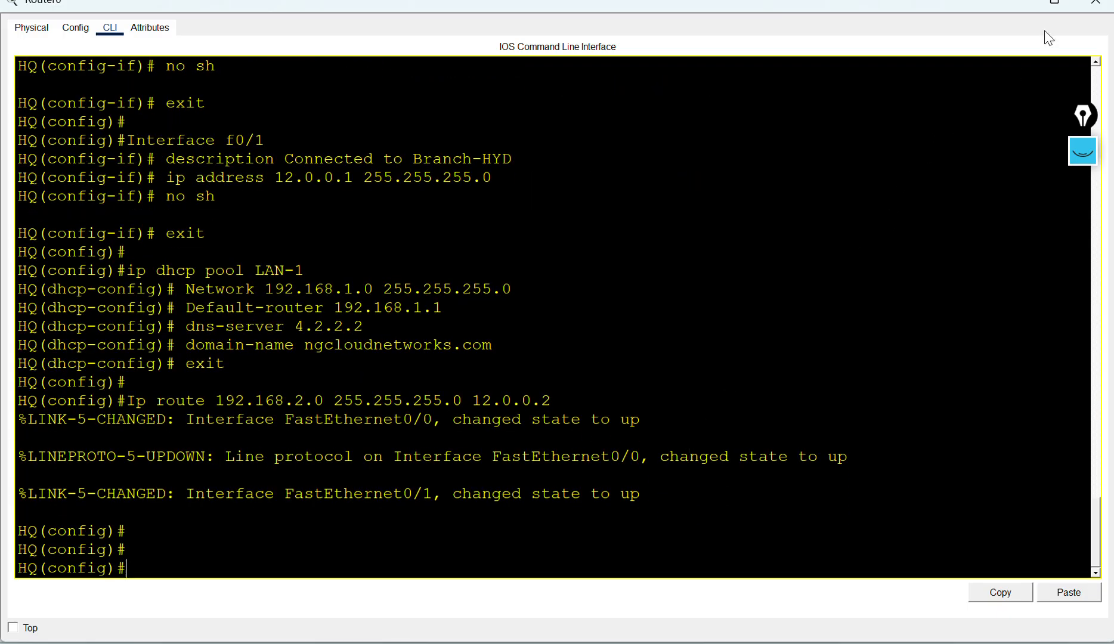
# Step: Add the line 'description Connected to LAN' under Interface f0/0 in the R2 script
pyautogui.moveTo(675, 641)
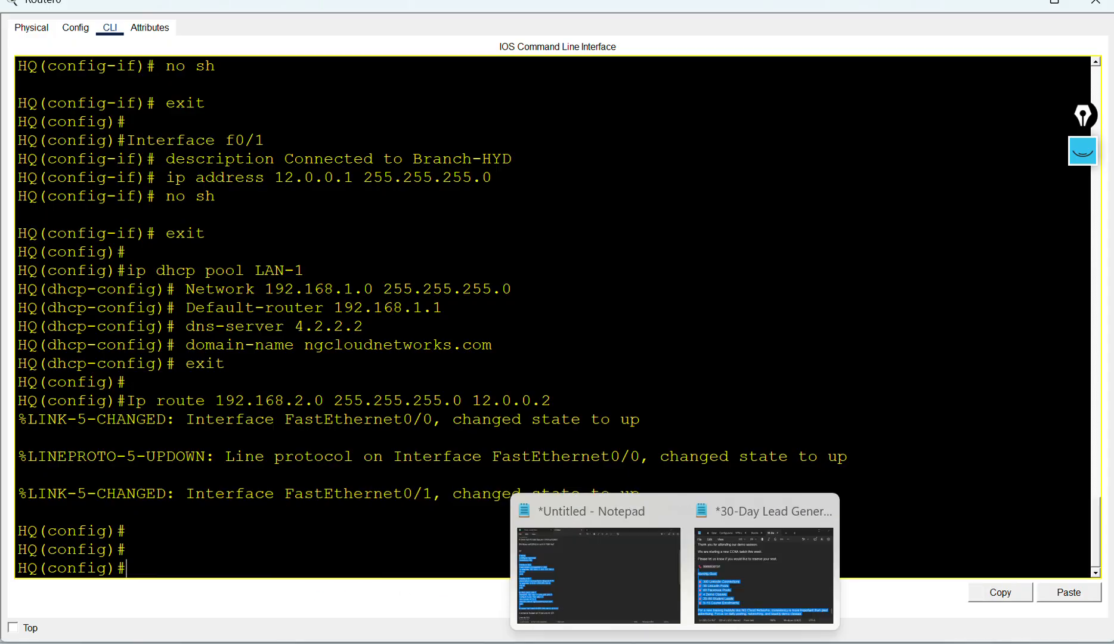
pyautogui.click(614, 601)
pyautogui.click(559, 450)
pyautogui.scroll(-1, 555, 459)
pyautogui.scroll(-11, 555, 459)
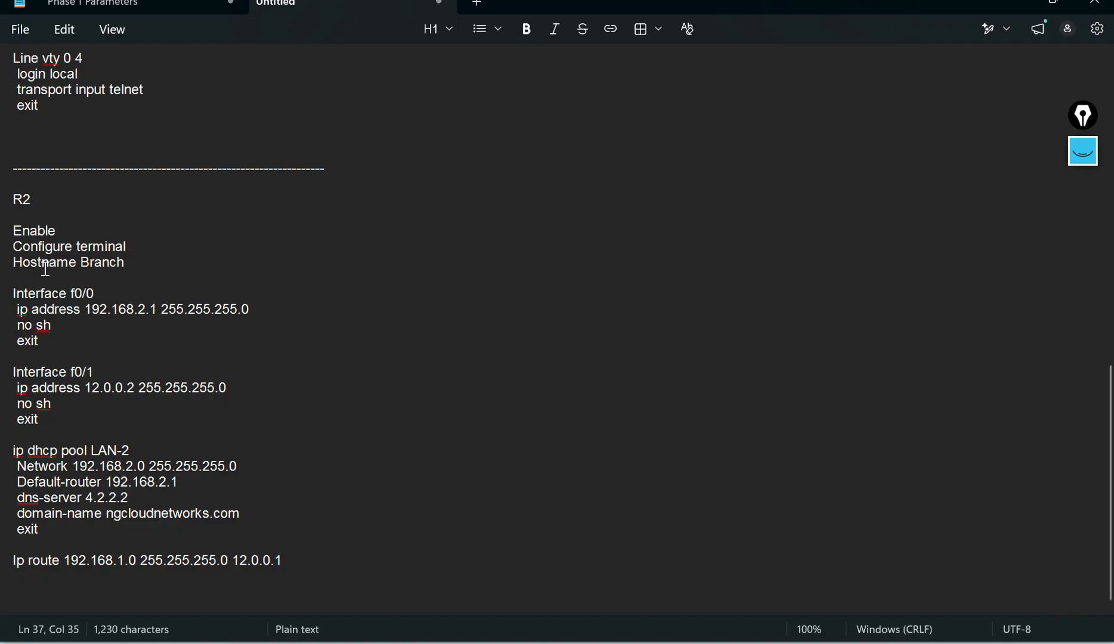
pyautogui.click(108, 291)
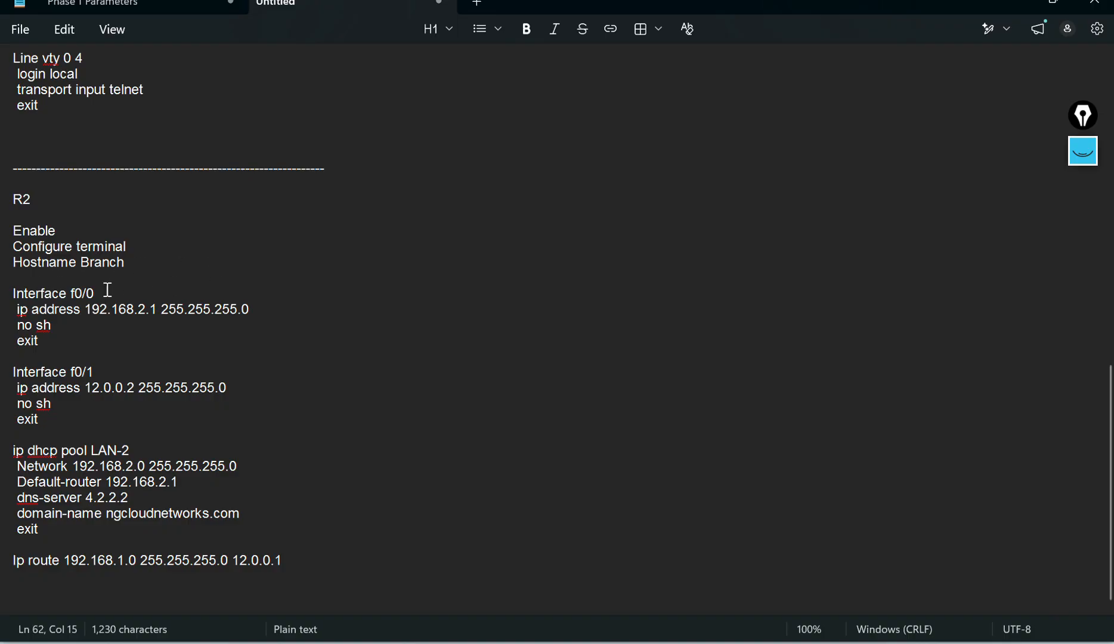
pyautogui.press('Return')
pyautogui.write('de')
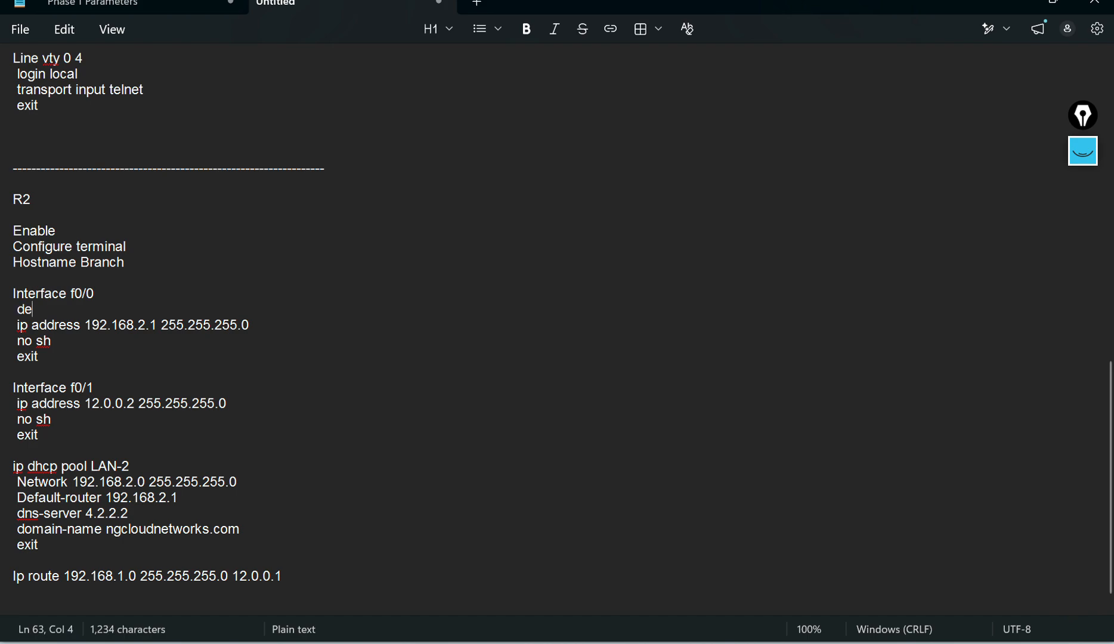
pyautogui.write('scription ')
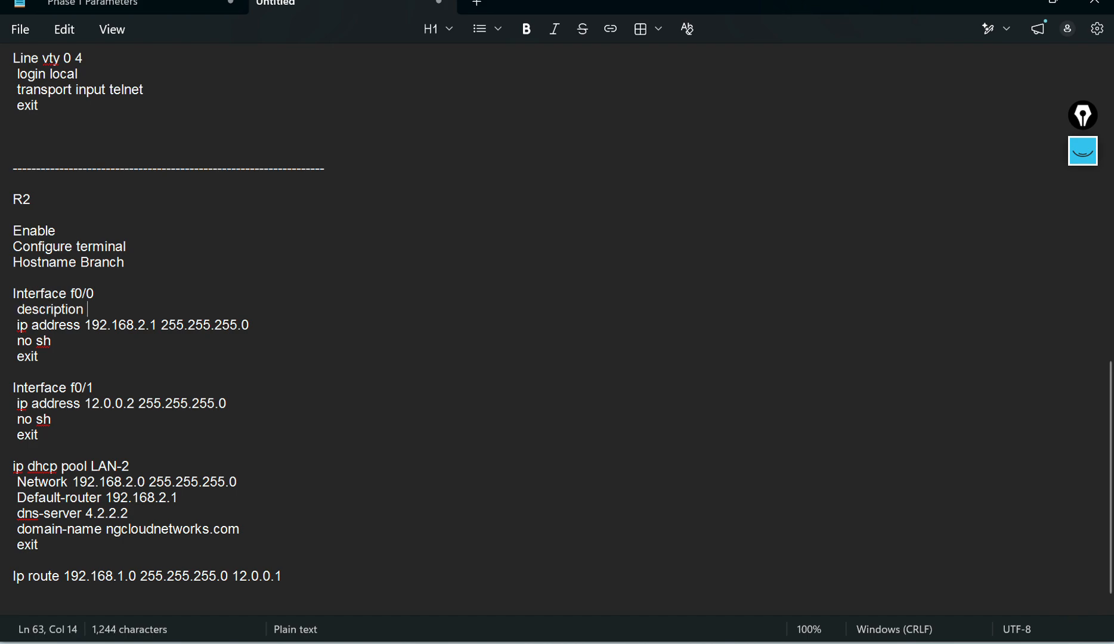
pyautogui.write('Connected ')
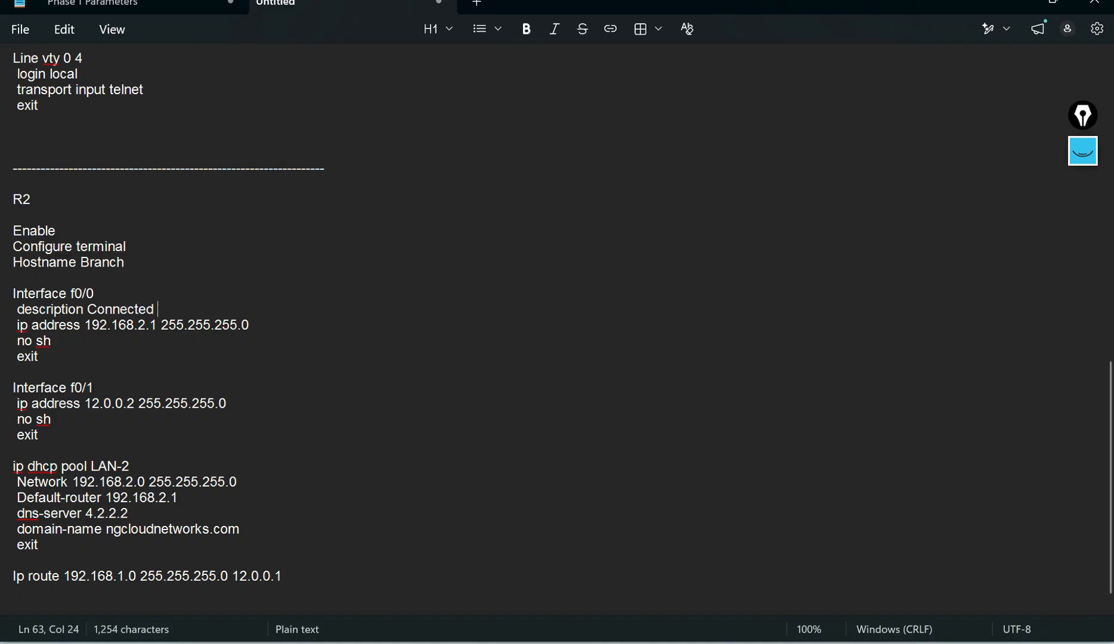
pyautogui.write('to LAN')
# Step: Add the line 'description Connected to HQ' under Interface f0/1 in the R2 script
pyautogui.click(132, 380)
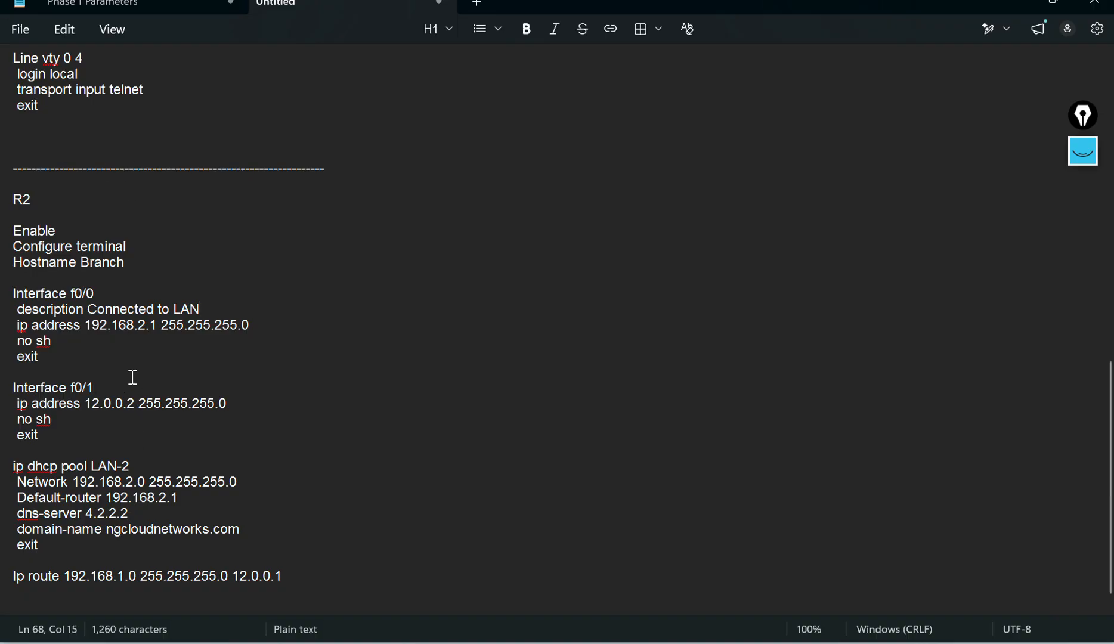
pyautogui.press('Return')
pyautogui.write('C')
pyautogui.press('BackSpace')
pyautogui.press('BackSpace')
pyautogui.write('description Connec')
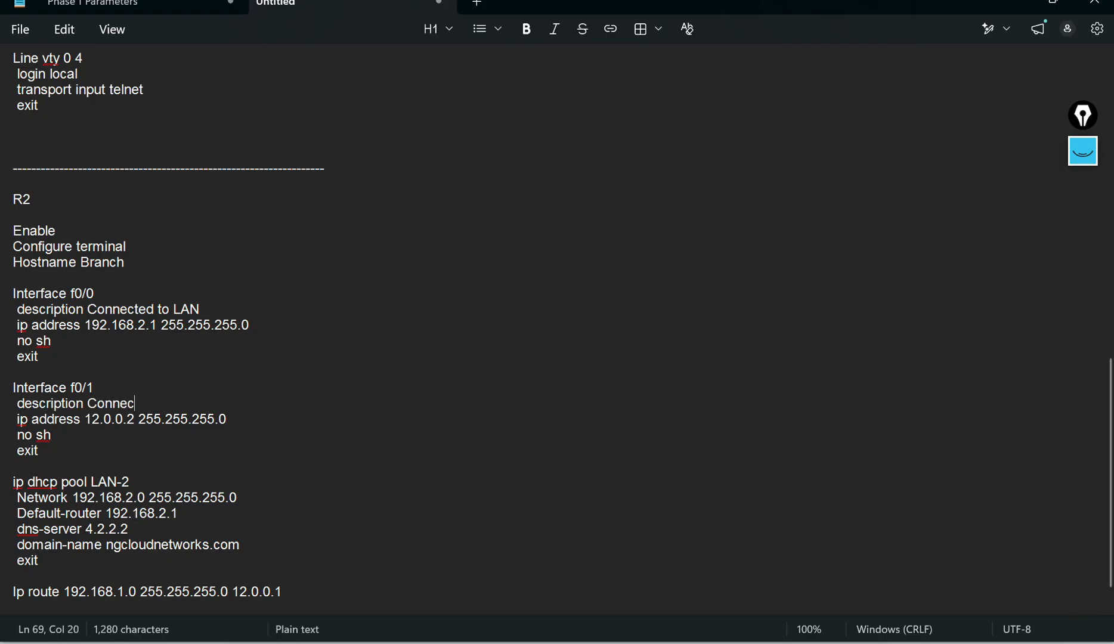
pyautogui.write('ted to Branch')
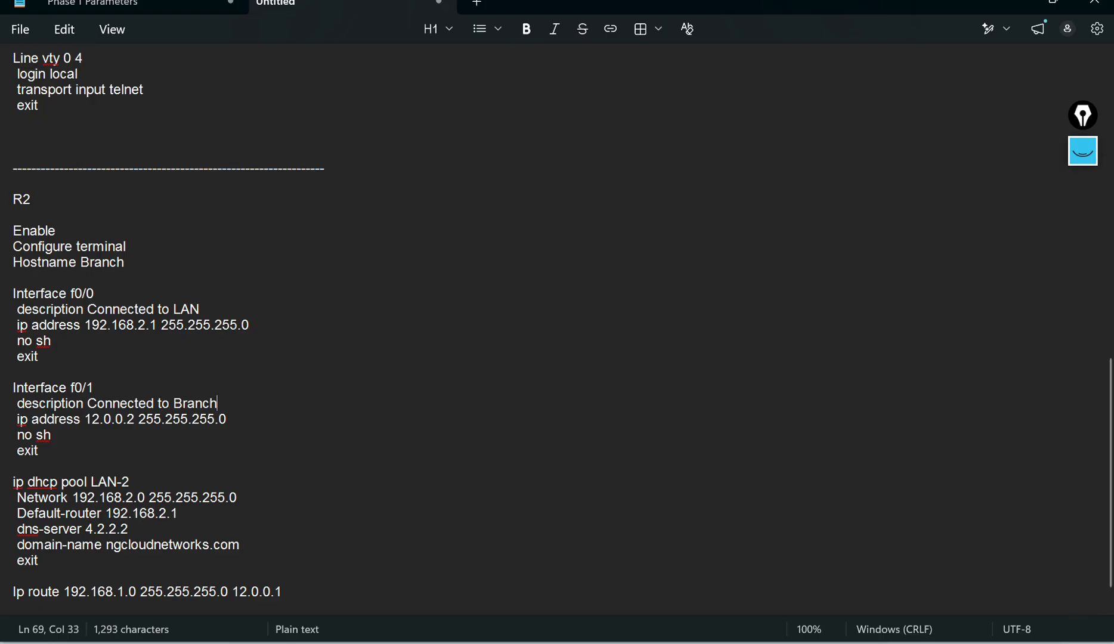
pyautogui.press('BackSpace')
pyautogui.press('BackSpace')
pyautogui.press('BackSpace')
pyautogui.press('BackSpace')
pyautogui.press('BackSpace')
pyautogui.write('H')
# Step: Copy the R2 script from Enable through the ip route line and paste it into the Branch router's CLI after declining the initial configuration dialog
pyautogui.scroll(-1, 212, 409)
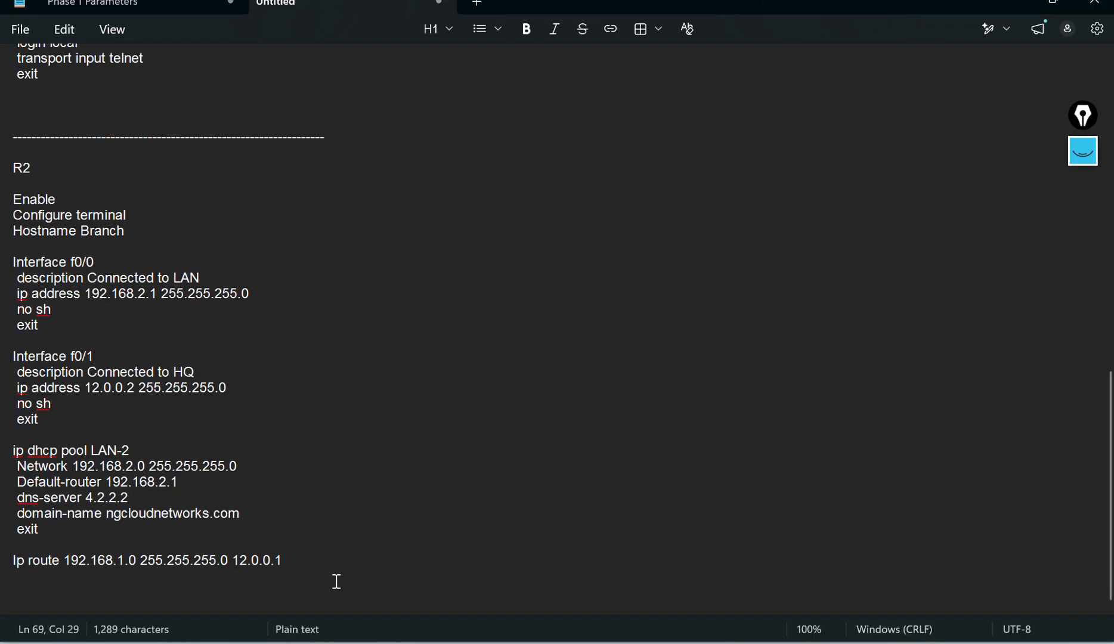
pyautogui.moveTo(294, 561); pyautogui.dragTo(9, 200)
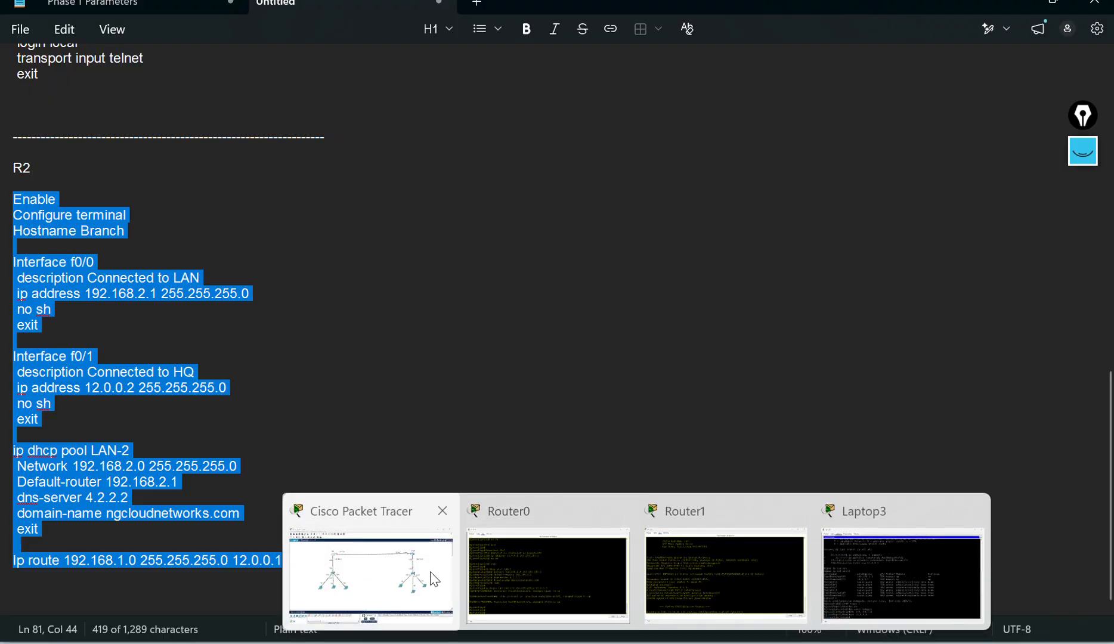
pyautogui.click(384, 569)
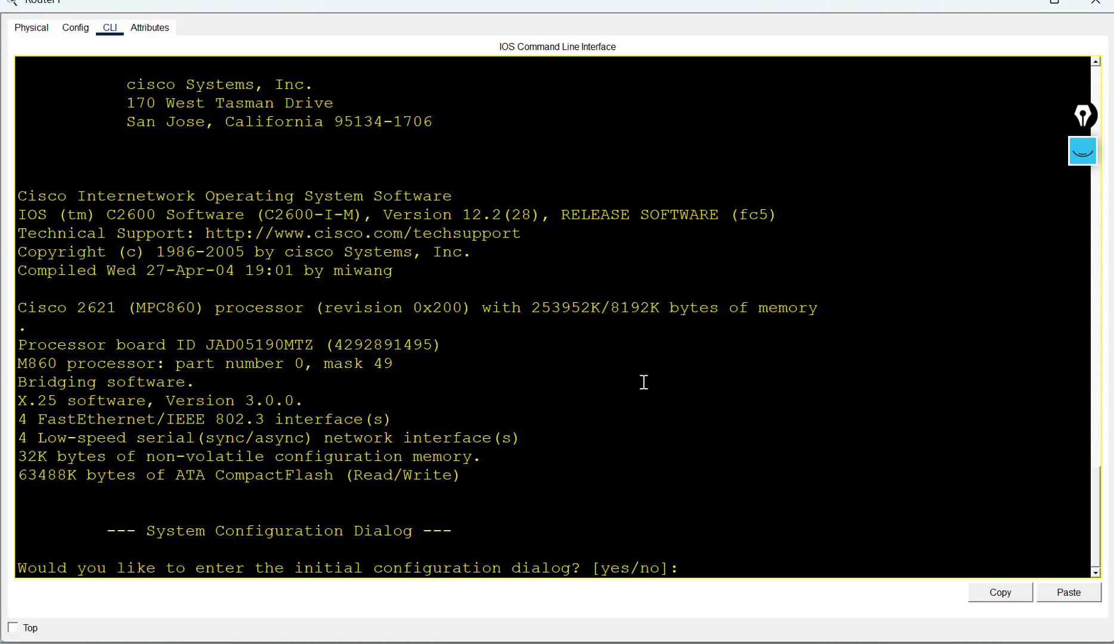
pyautogui.write('no')
pyautogui.press('Return')
pyautogui.press('Return')
pyautogui.rightClick(638, 385)
pyautogui.click(657, 409)
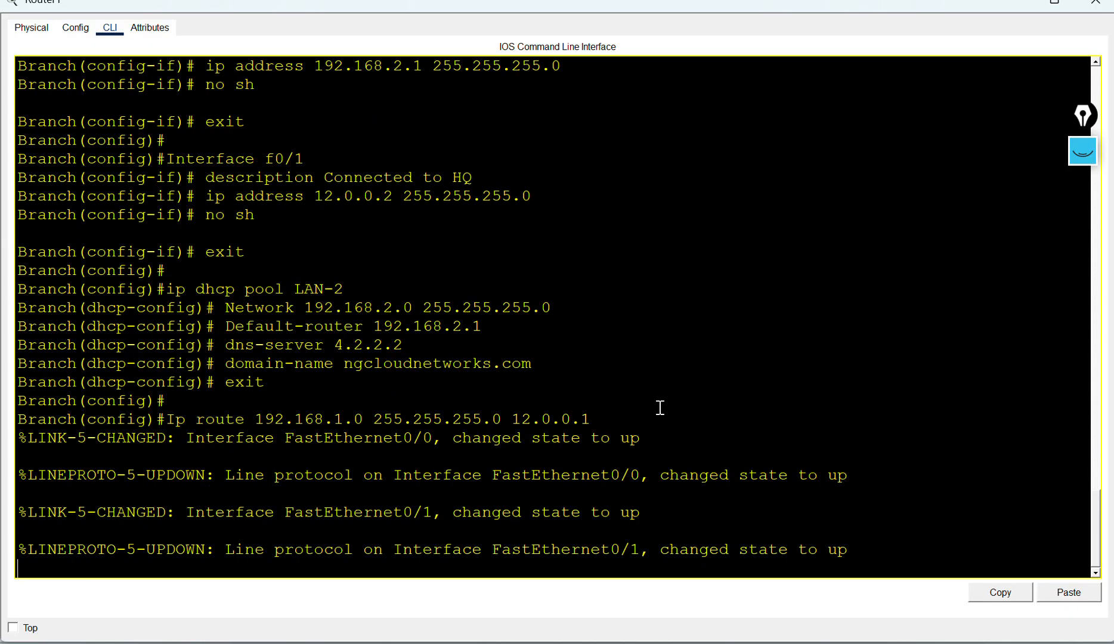
pyautogui.press('Return')
pyautogui.press('Return')
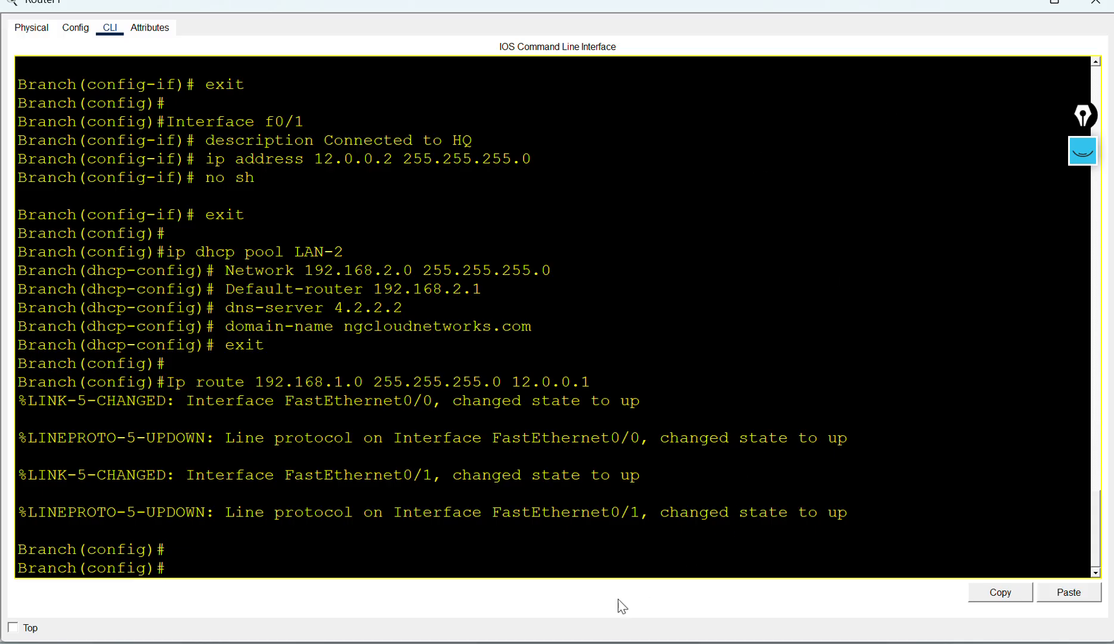
# Step: Open the IP Configuration of an HQ laptop to check its DHCP-assigned addressing
pyautogui.moveTo(557, 629)
pyautogui.click(359, 576)
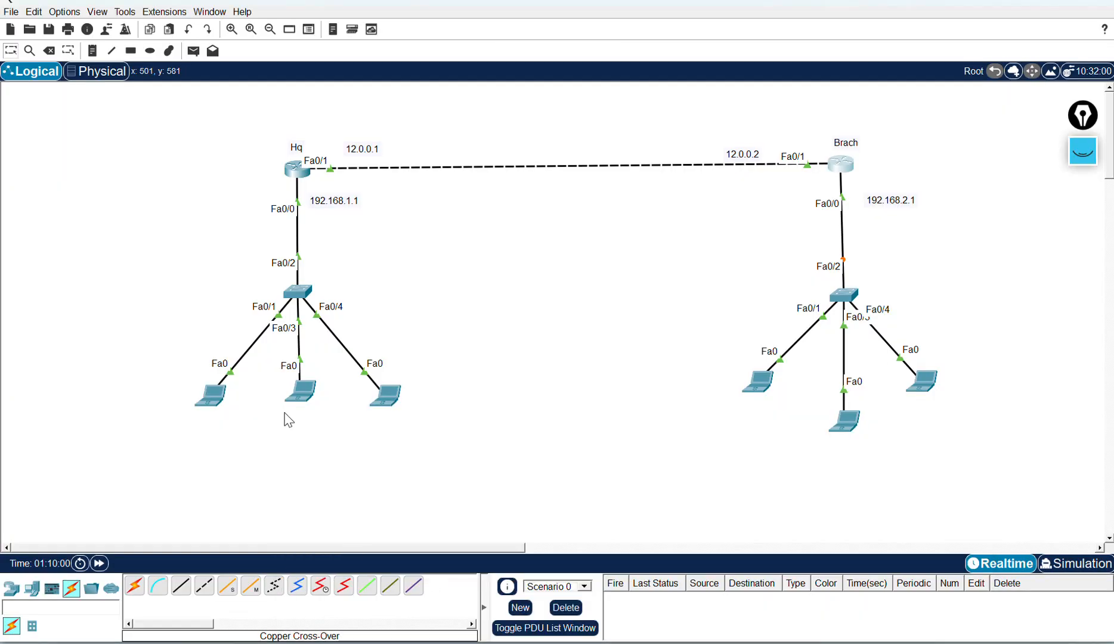
pyautogui.click(210, 395)
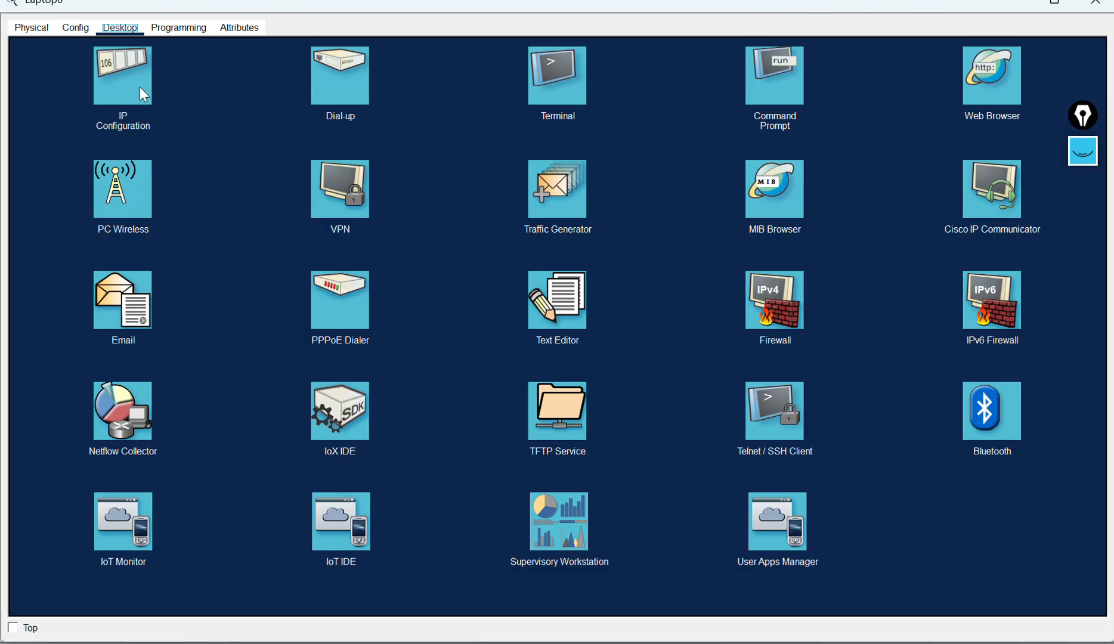
pyautogui.click(139, 86)
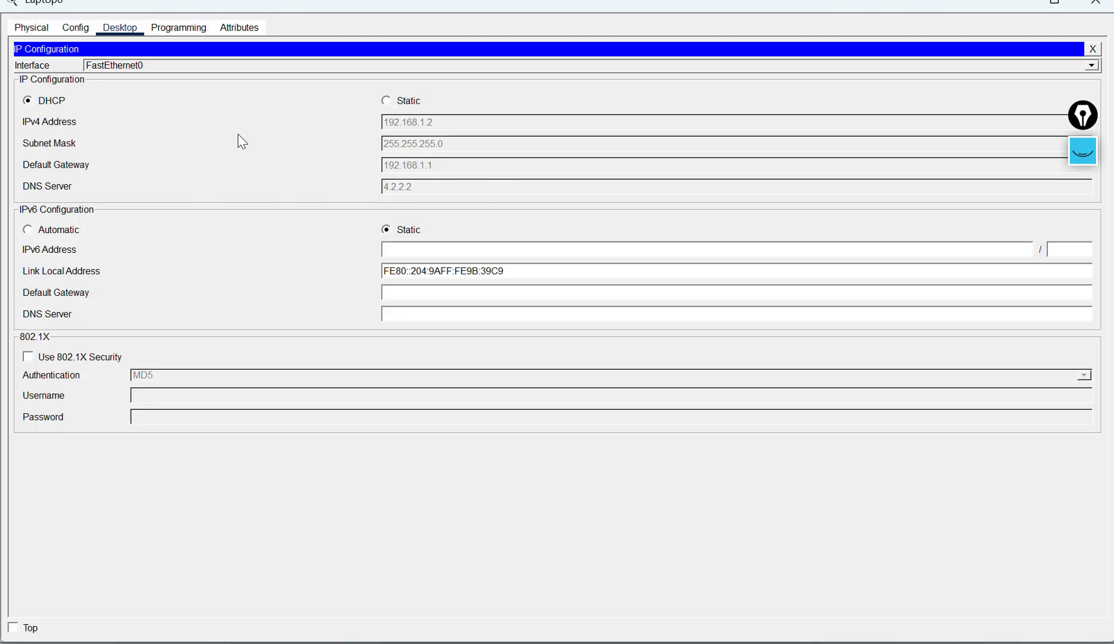
# Step: Renew the HQ laptop's DHCP address by switching its IP configuration to Static and back to DHCP, then close the laptop
pyautogui.click(388, 102)
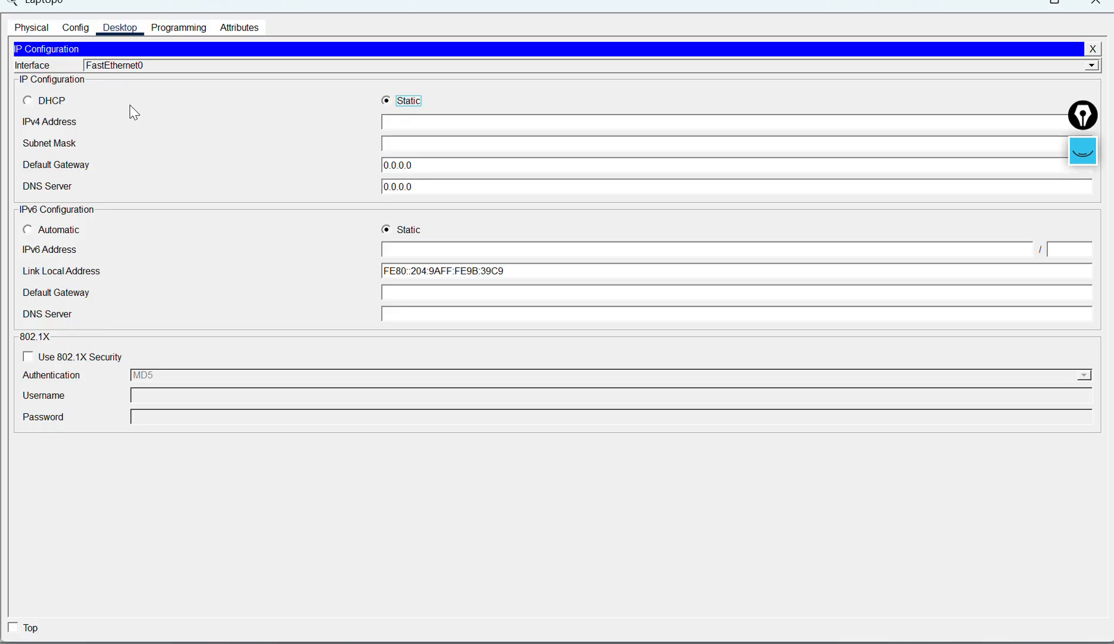
pyautogui.click(28, 101)
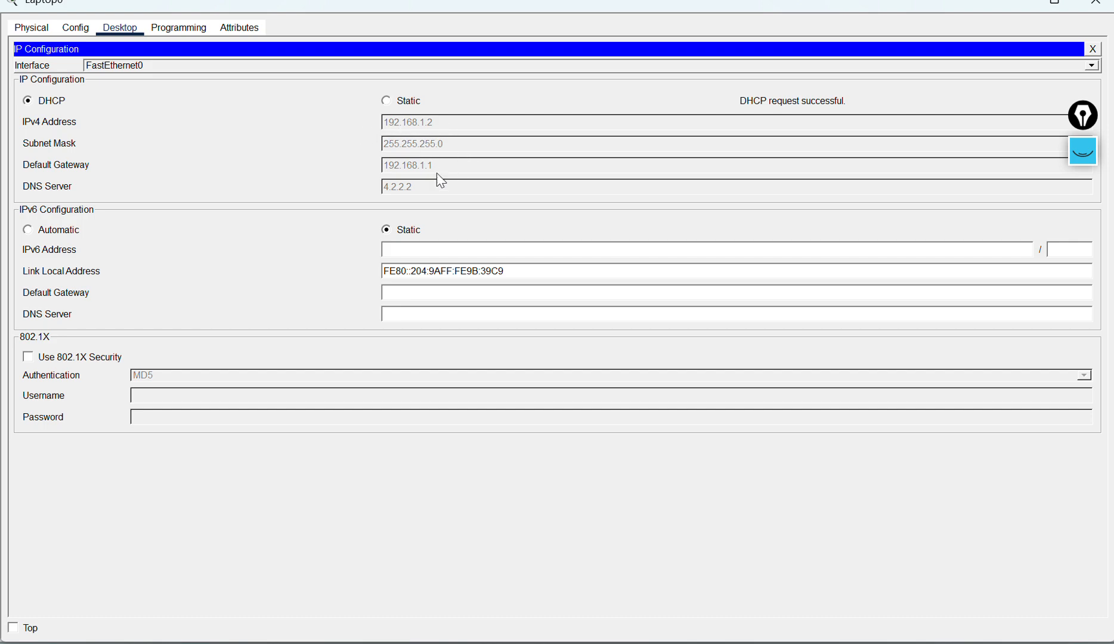
pyautogui.click(1093, 49)
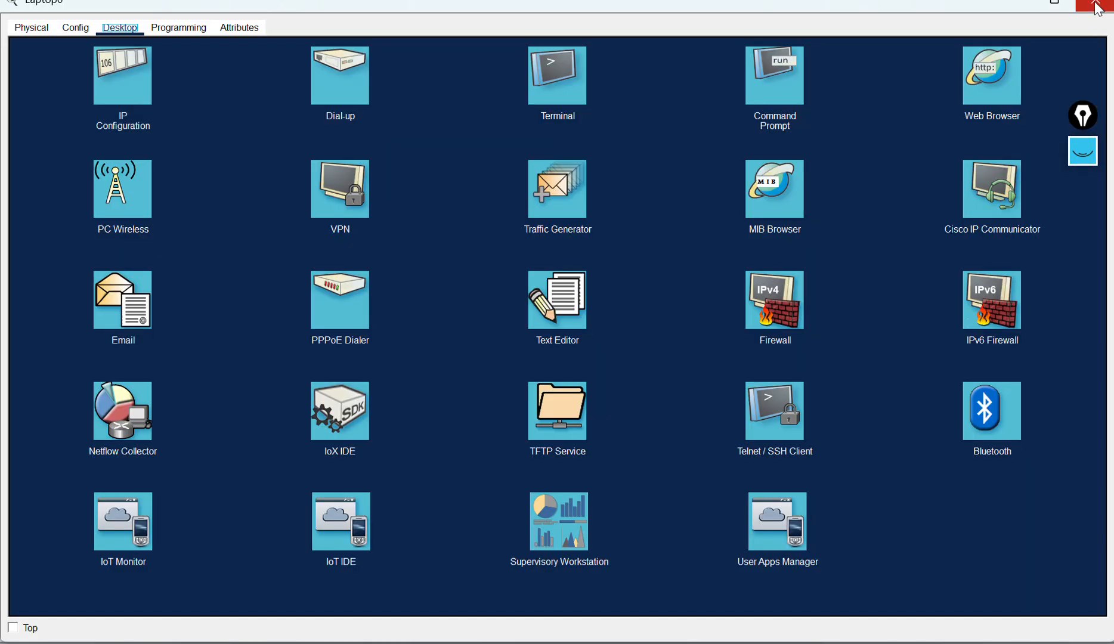
pyautogui.click(1096, 2)
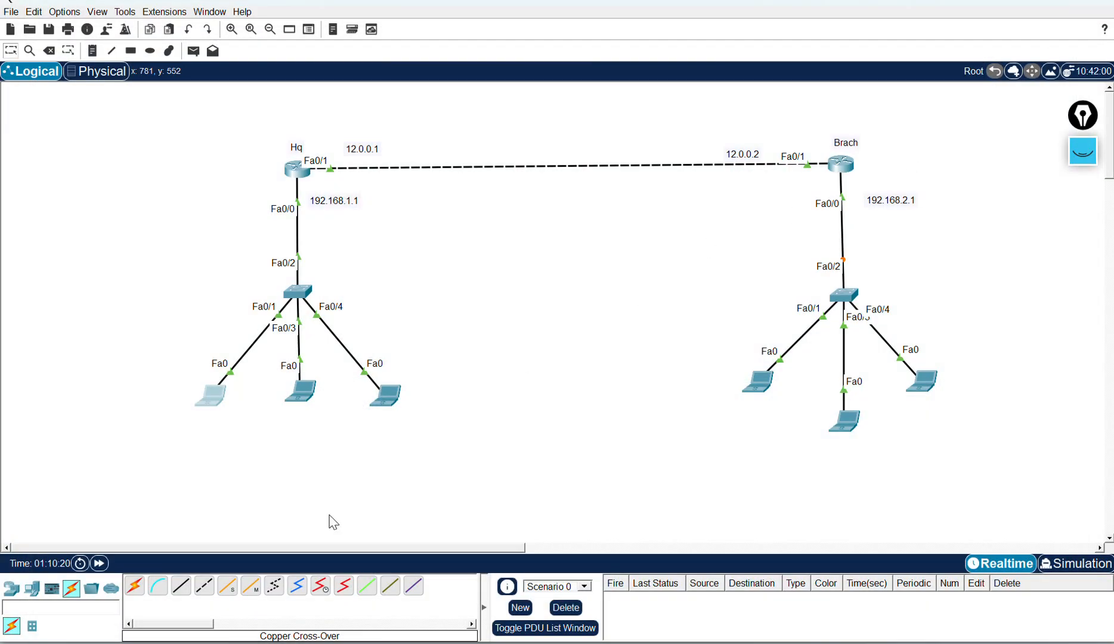
# Step: Open a second HQ laptop's IP Configuration to check its DHCP-assigned addressing, then close it
pyautogui.click(300, 393)
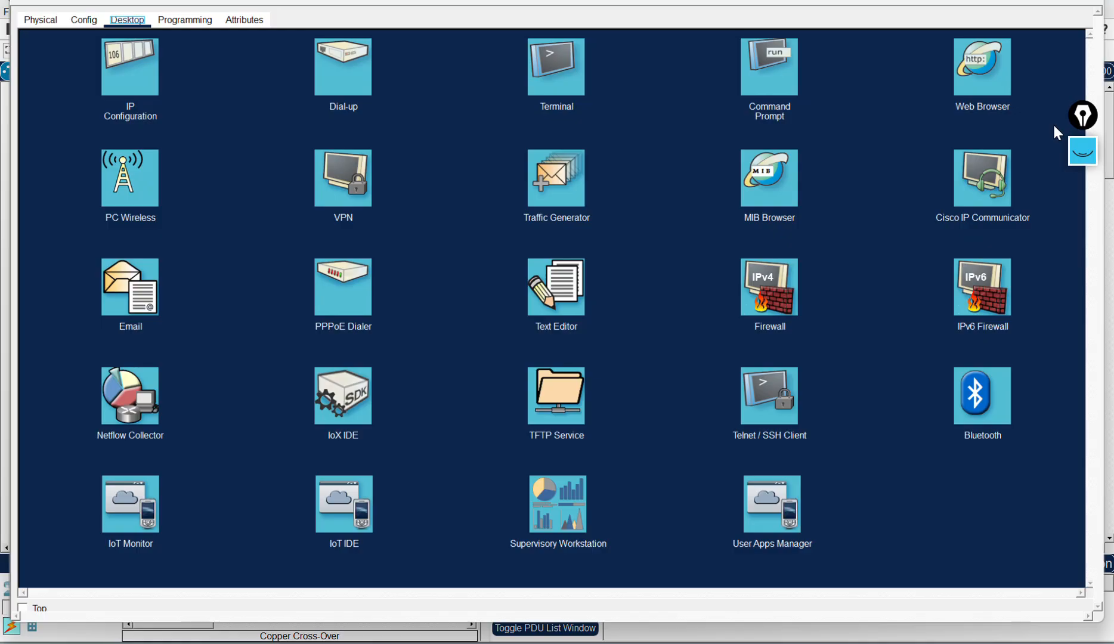
pyautogui.click(121, 107)
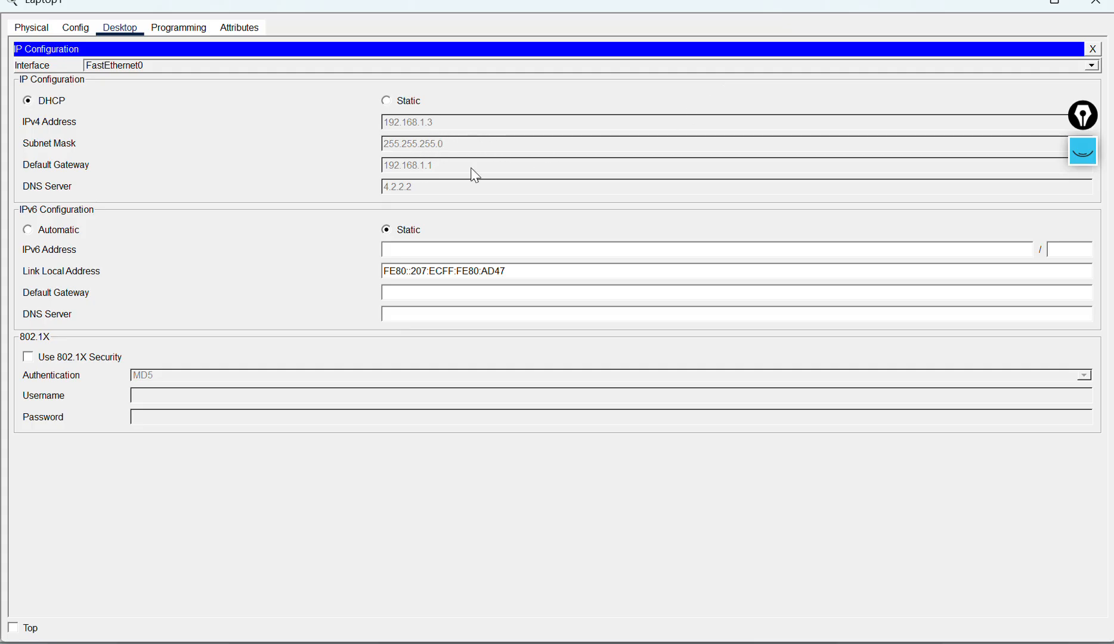
pyautogui.click(1096, 3)
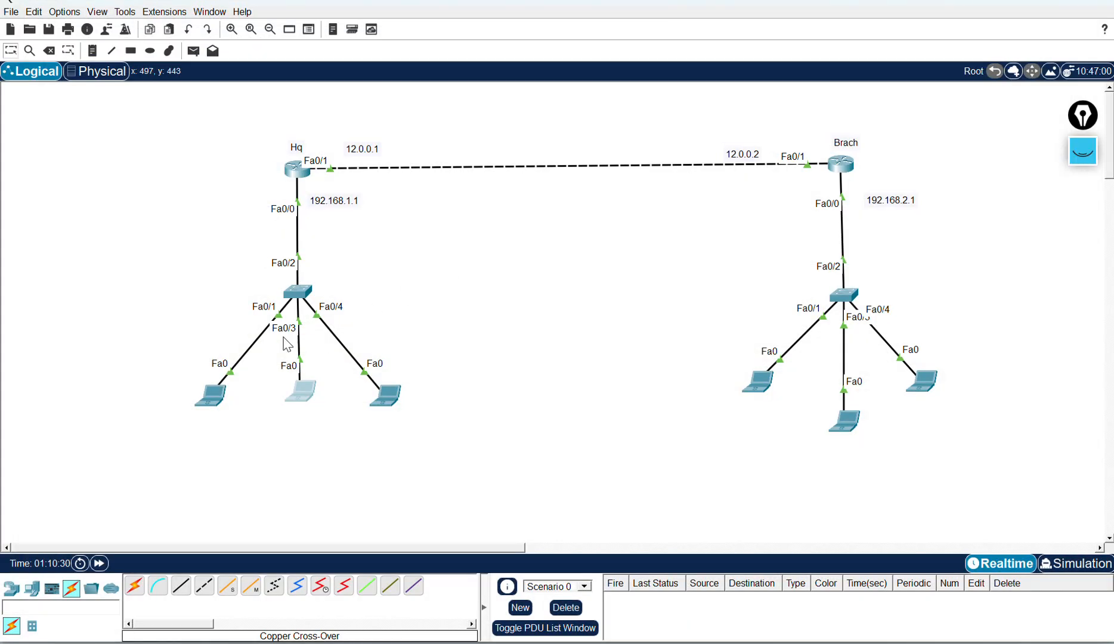
pyautogui.moveTo(123, 303); pyautogui.dragTo(559, 462)
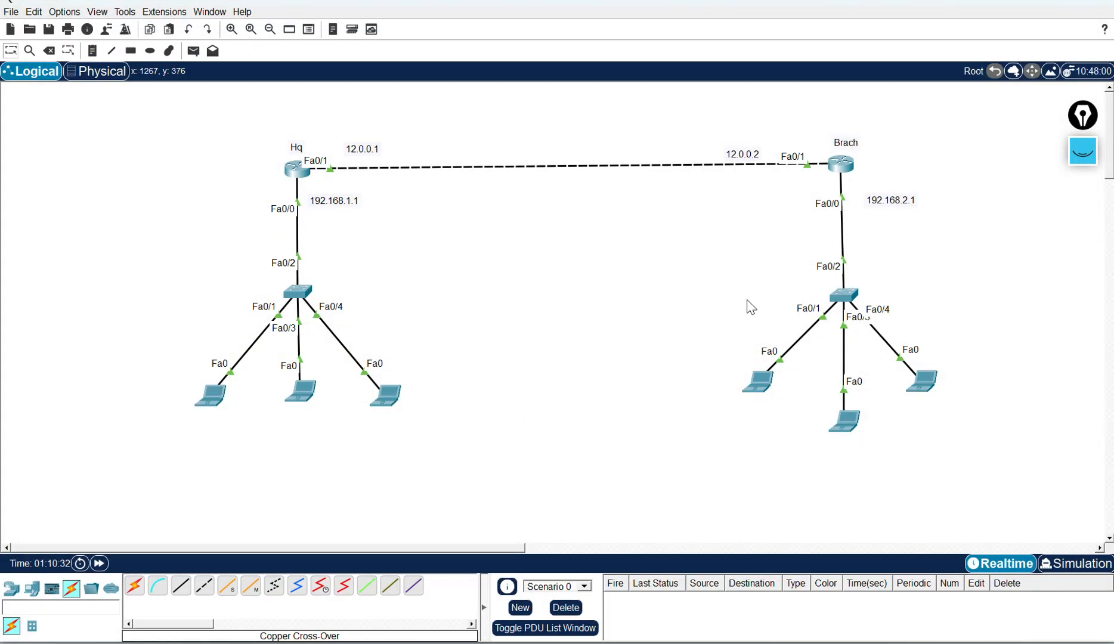
pyautogui.moveTo(734, 296); pyautogui.dragTo(933, 478)
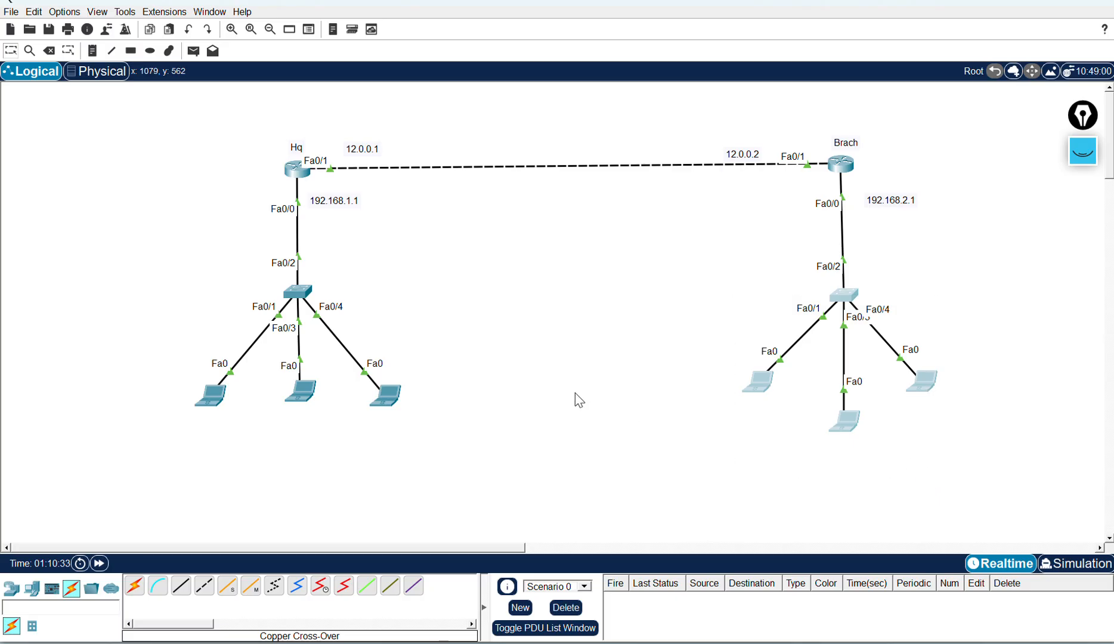
pyautogui.click(540, 357)
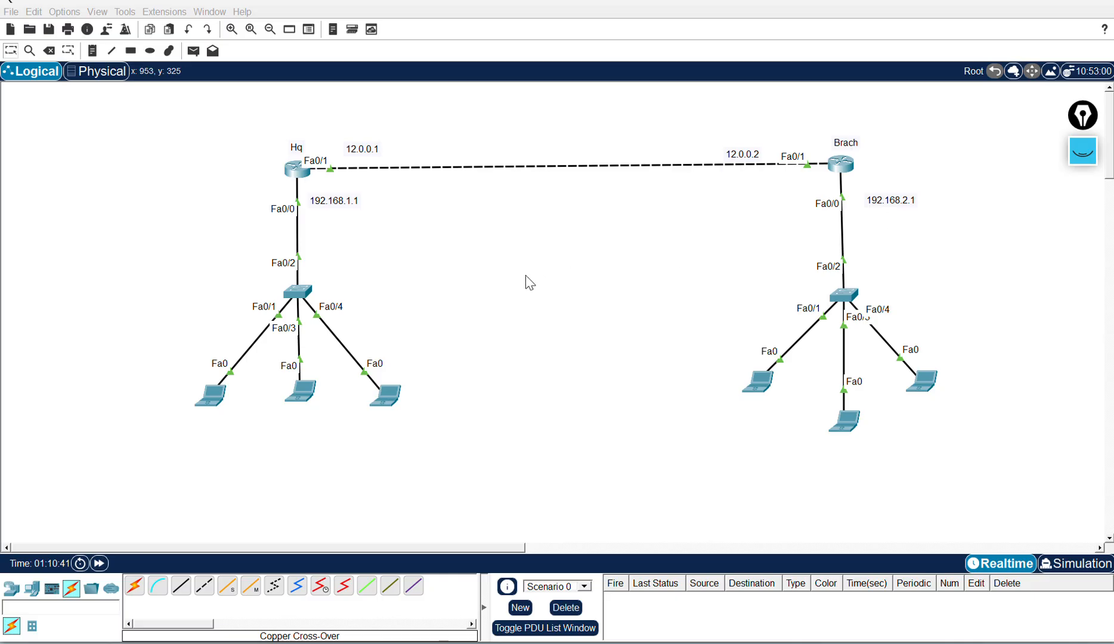
pyautogui.moveTo(736, 215); pyautogui.dragTo(936, 468)
pyautogui.moveTo(157, 224)
pyautogui.mouseDown()
pyautogui.moveTo(273, 443)
pyautogui.moveTo(506, 423)
pyautogui.mouseUp()
pyautogui.click(615, 277)
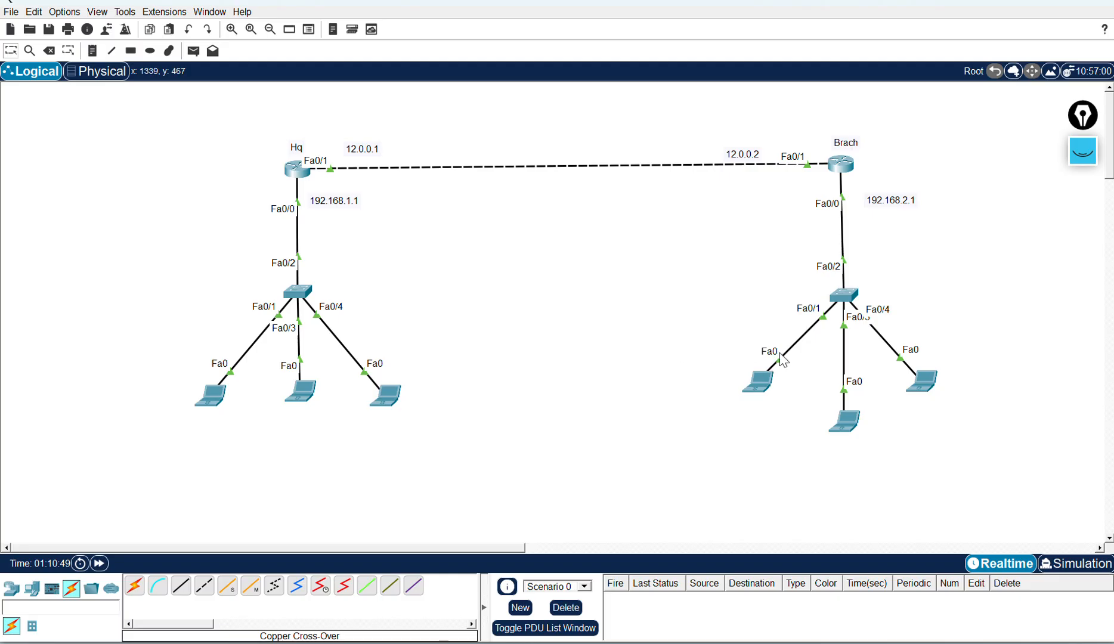
pyautogui.moveTo(739, 291); pyautogui.dragTo(961, 472)
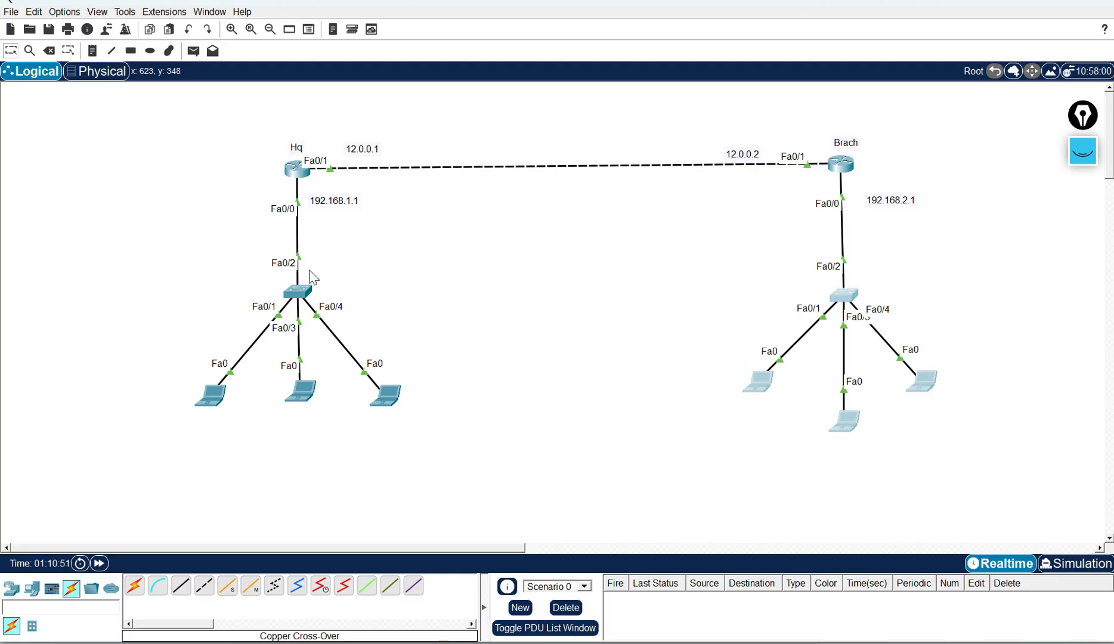
pyautogui.click(575, 225)
# Step: From a Branch laptop's command prompt, ping the HQ laptop at 192.168.1.2
pyautogui.click(749, 388)
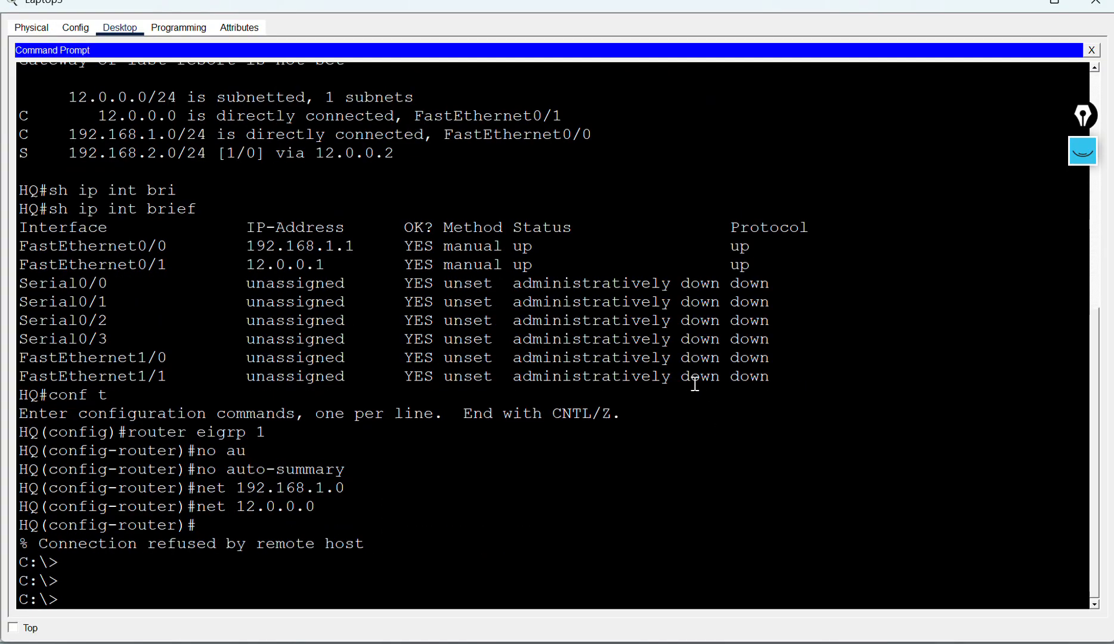
pyautogui.press('Return')
pyautogui.press('Return')
pyautogui.press('Return')
pyautogui.press('Return')
pyautogui.press('Return')
pyautogui.press('Return')
pyautogui.press('Return')
pyautogui.press('Return')
pyautogui.press('Return')
pyautogui.press('Return')
pyautogui.press('Return')
pyautogui.press('Return')
pyautogui.press('Return')
pyautogui.press('Return')
pyautogui.press('Return')
pyautogui.press('Return')
pyautogui.press('Return')
pyautogui.press('Return')
pyautogui.press('Return')
pyautogui.press('Return')
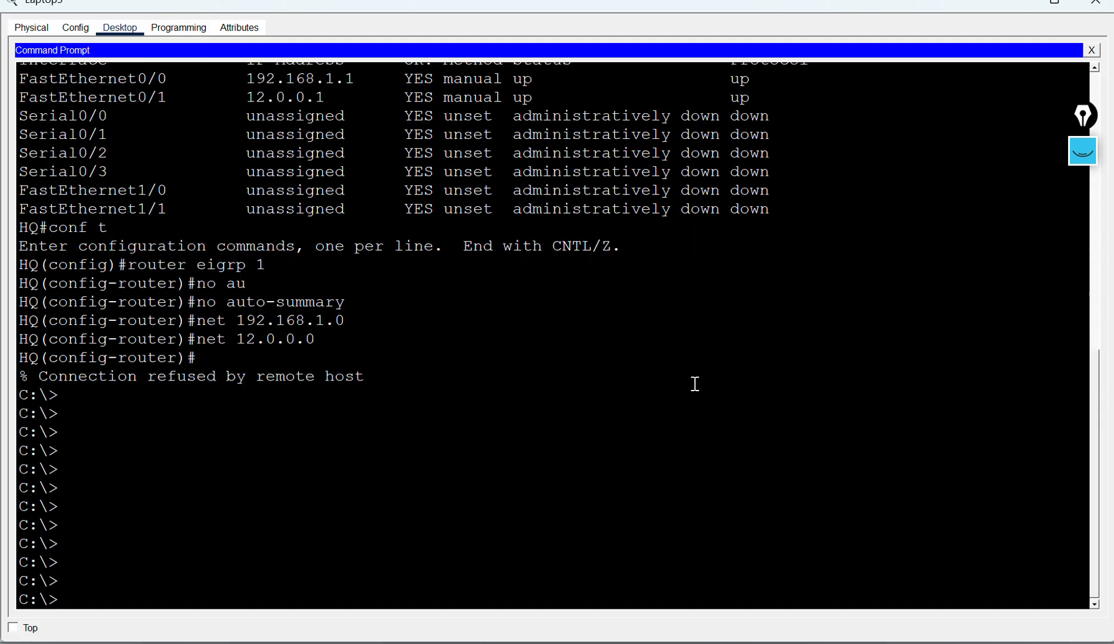
pyautogui.write('ping 1')
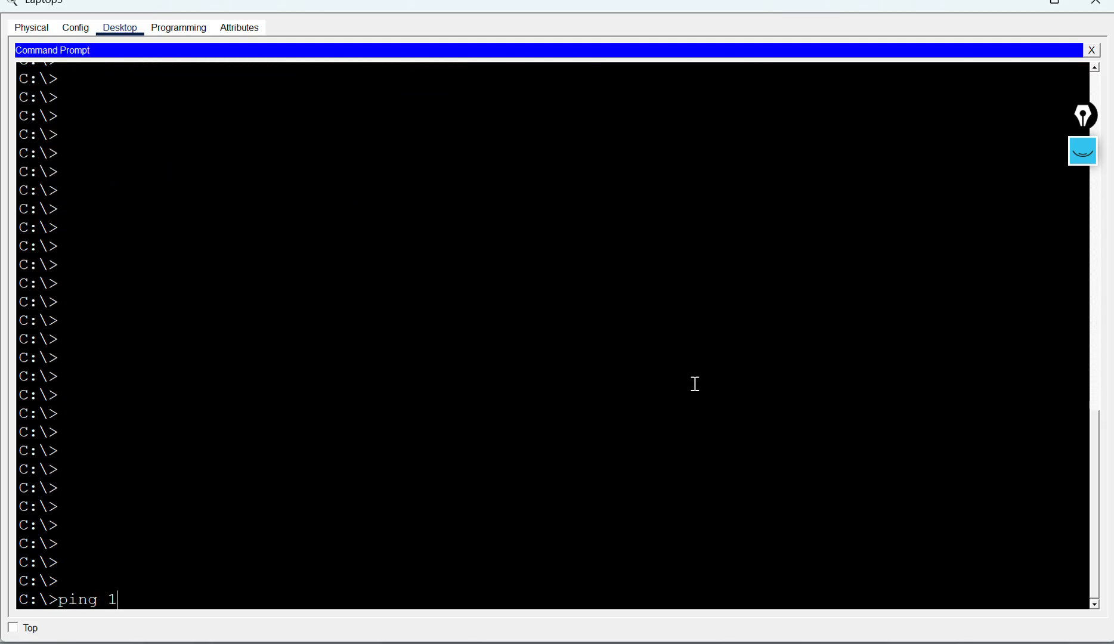
pyautogui.write('92.168.1.2')
pyautogui.press('Return')
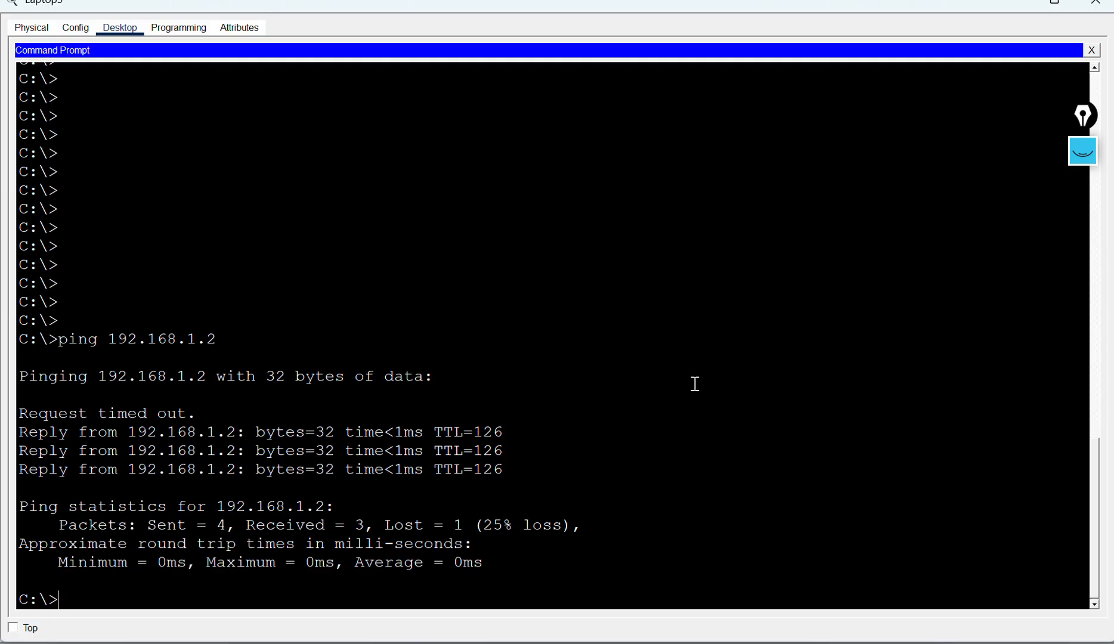
# Step: Ping the other HQ laptop at 192.168.1.3 from the Branch laptop
pyautogui.press('Up')
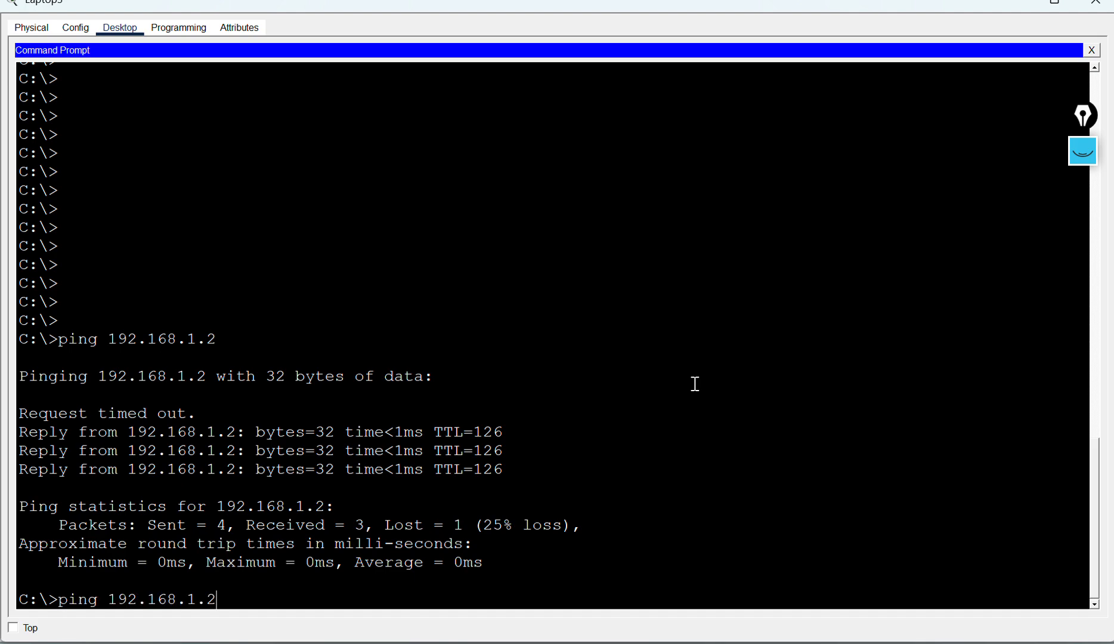
pyautogui.press('BackSpace')
pyautogui.press('Return')
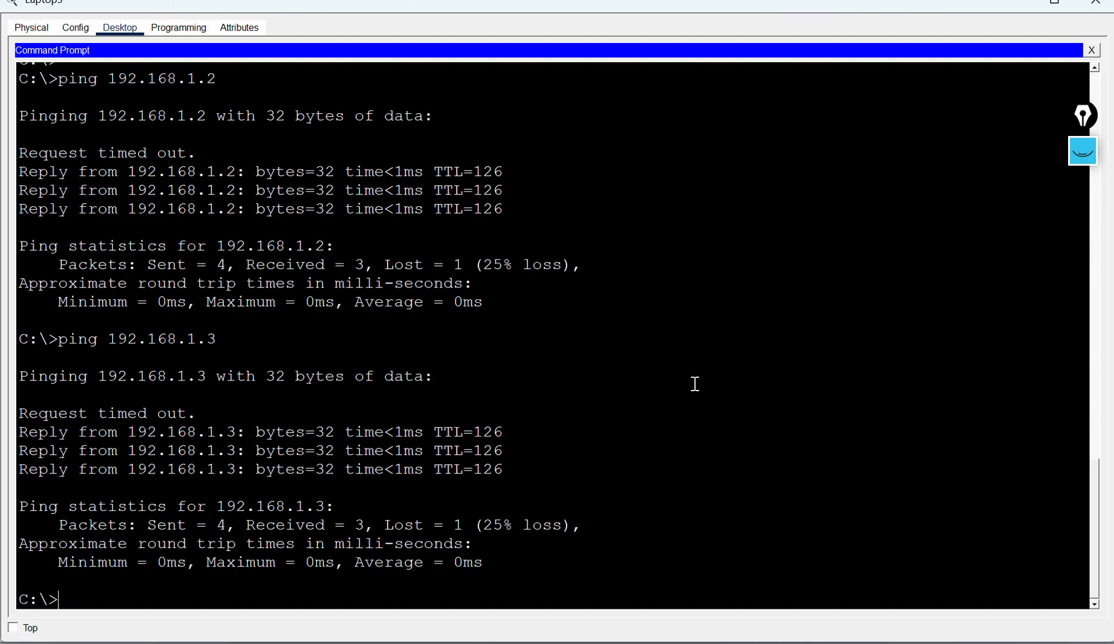
# Step: Ping the HQ router's WAN interface at 12.0.0.1 from the Branch laptop
pyautogui.write('ping 12.0.0.1')
pyautogui.press('Return')
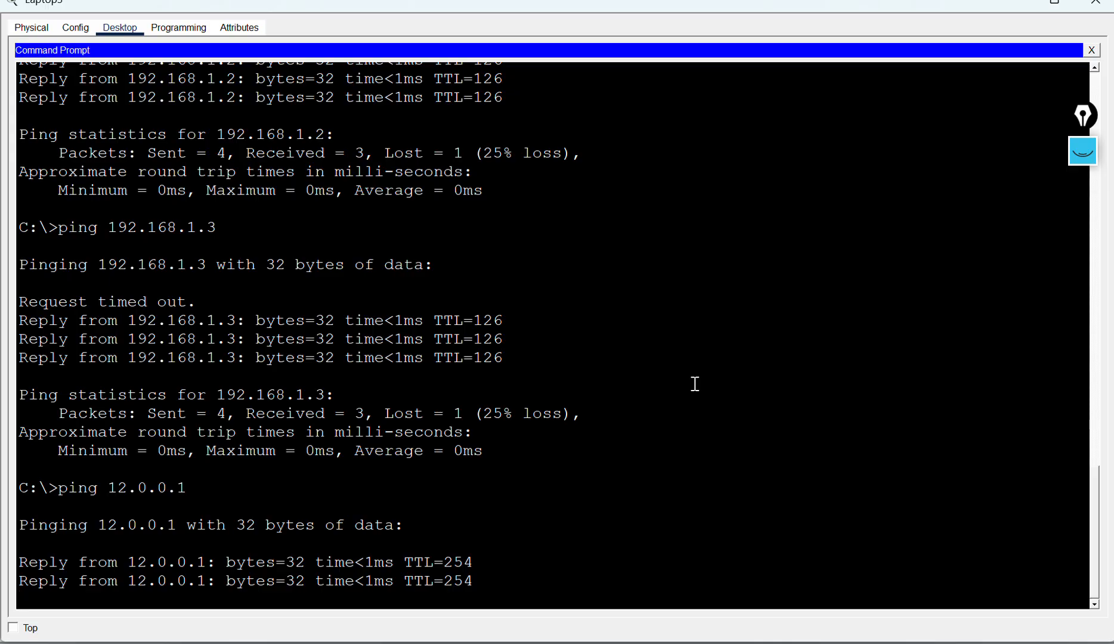
# Step: Ping the HQ router's LAN gateway at 192.168.1.1 from the Branch laptop
pyautogui.press('Up')
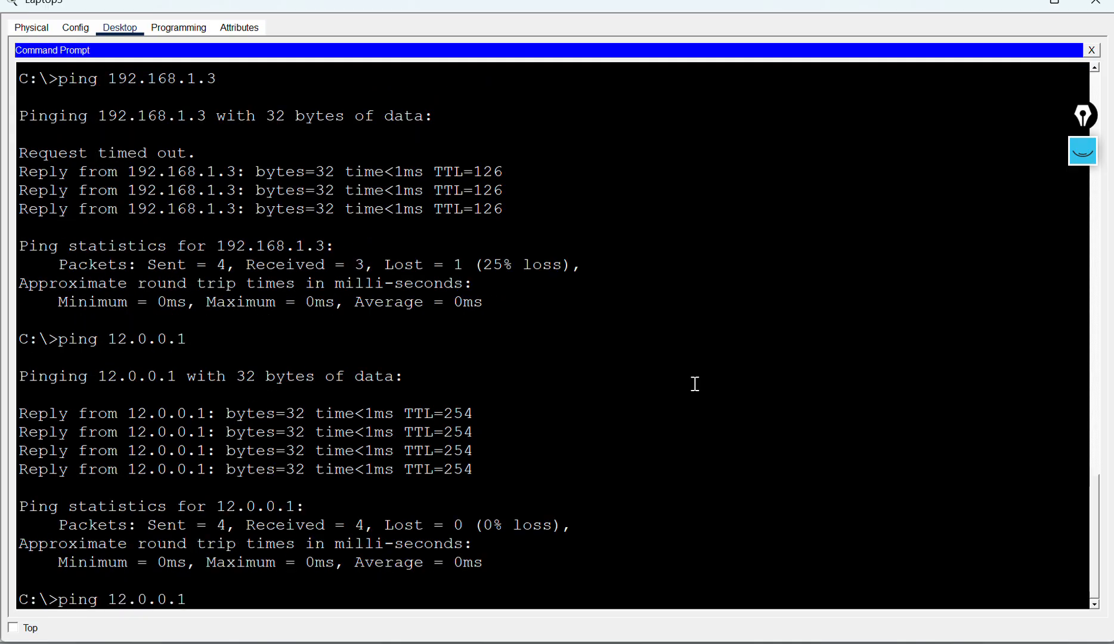
pyautogui.press('BackSpace')
pyautogui.press('BackSpace')
pyautogui.press('BackSpace')
pyautogui.write('92.168.1.1')
pyautogui.press('Return')
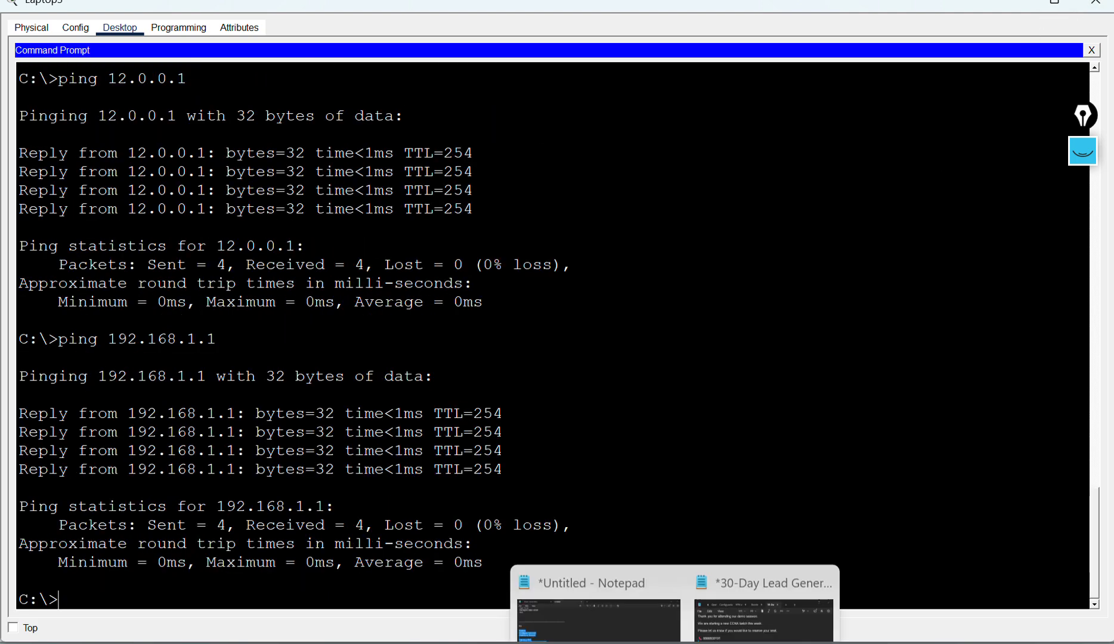
pyautogui.moveTo(641, 642)
pyautogui.click(315, 546)
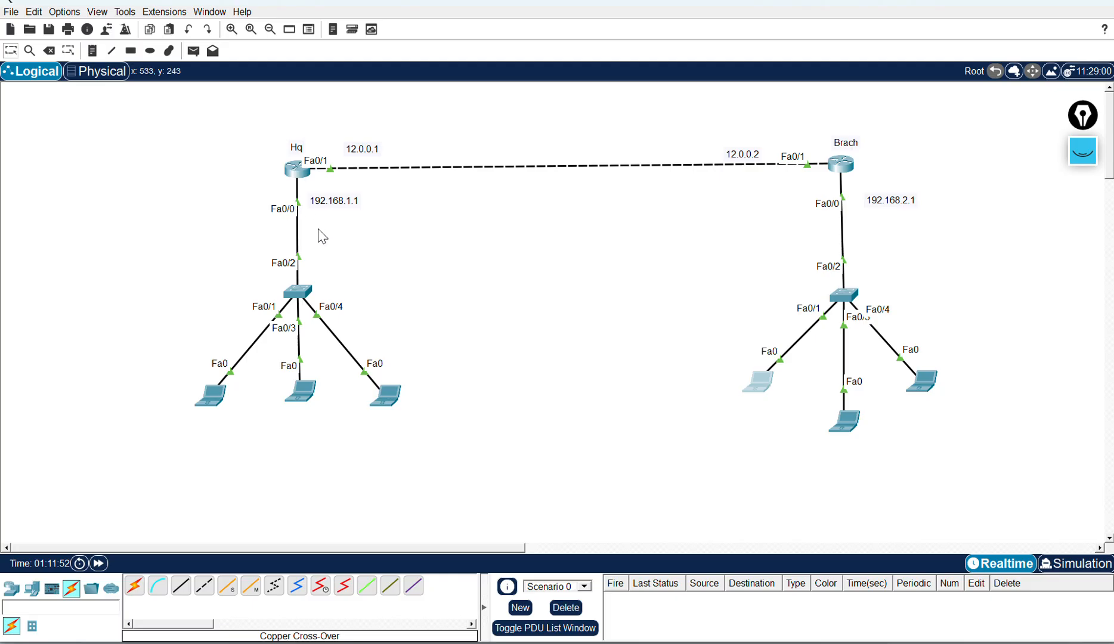
pyautogui.moveTo(716, 329); pyautogui.dragTo(769, 444)
pyautogui.click(1094, 162)
pyautogui.click(1083, 229)
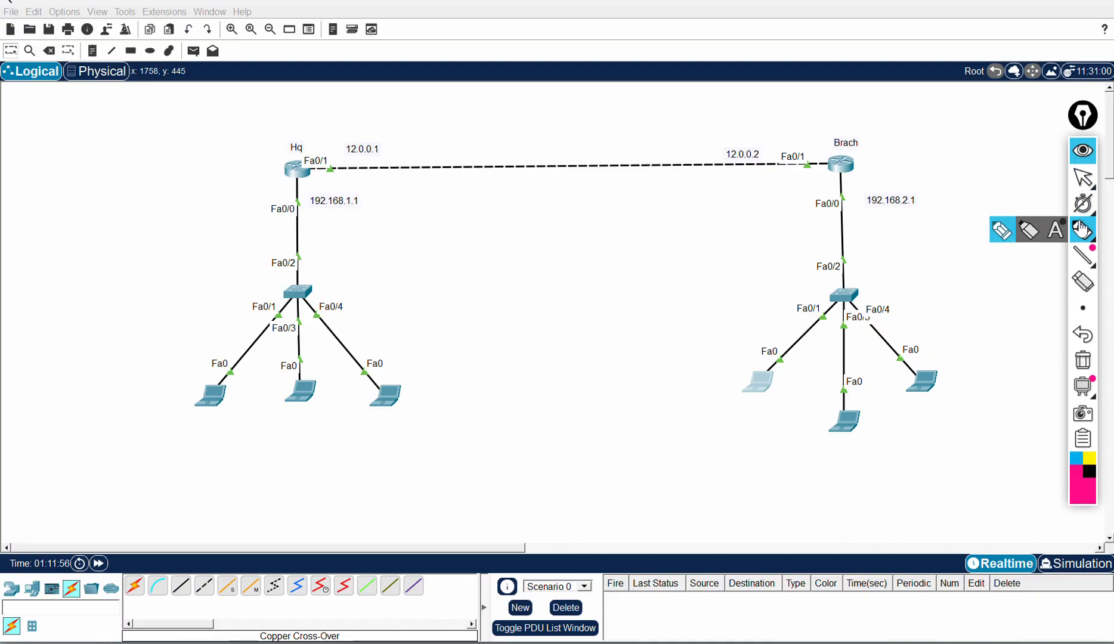
pyautogui.moveTo(756, 378); pyautogui.dragTo(761, 302)
pyautogui.moveTo(766, 239)
pyautogui.mouseDown()
pyautogui.moveTo(423, 89)
pyautogui.moveTo(344, 158)
pyautogui.mouseUp()
pyautogui.moveTo(755, 379)
pyautogui.mouseDown()
pyautogui.moveTo(770, 300)
pyautogui.moveTo(631, 116)
pyautogui.moveTo(459, 145)
pyautogui.moveTo(353, 192)
pyautogui.moveTo(316, 191)
pyautogui.mouseUp()
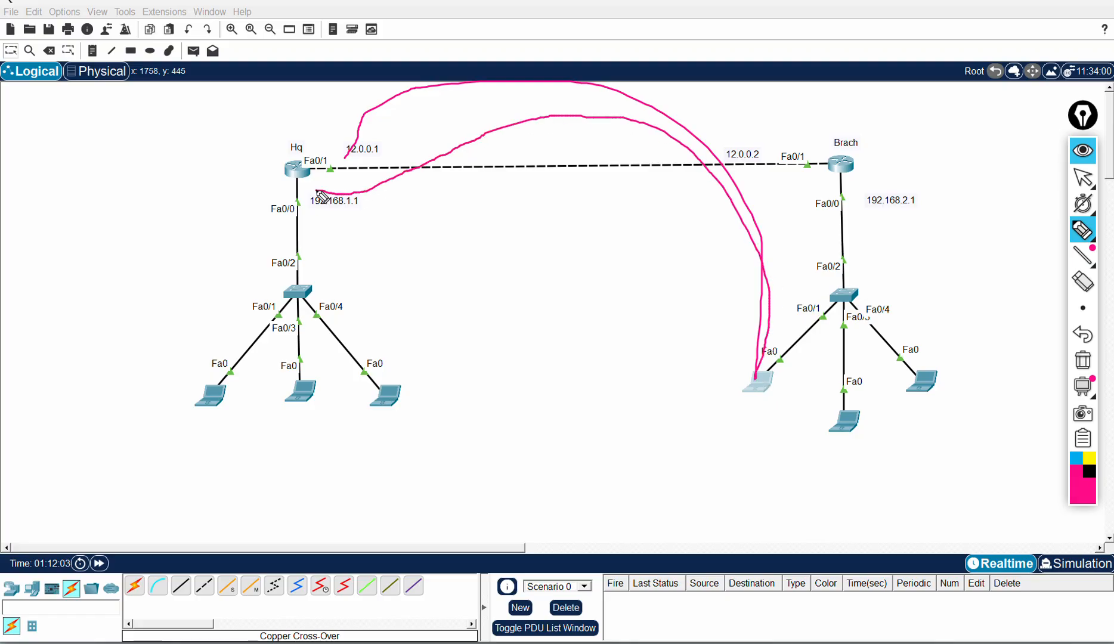
pyautogui.click(1082, 150)
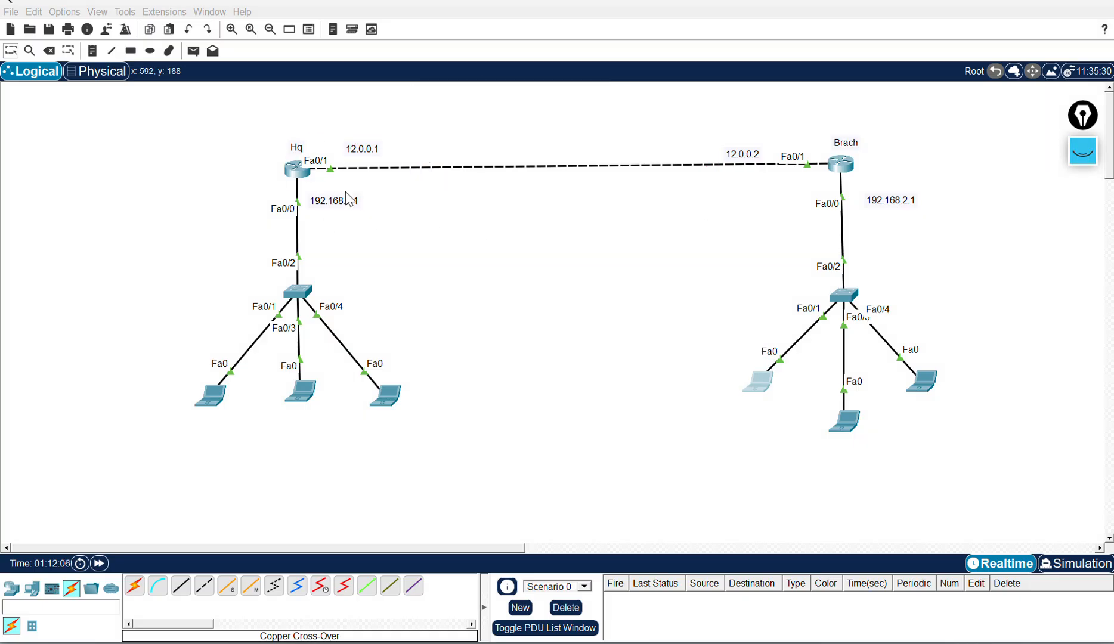
# Step: Open Telnet from the Branch laptop's command prompt to the HQ router at 12.0.0.1
pyautogui.click(764, 386)
pyautogui.write('telnet 12.0.0.1')
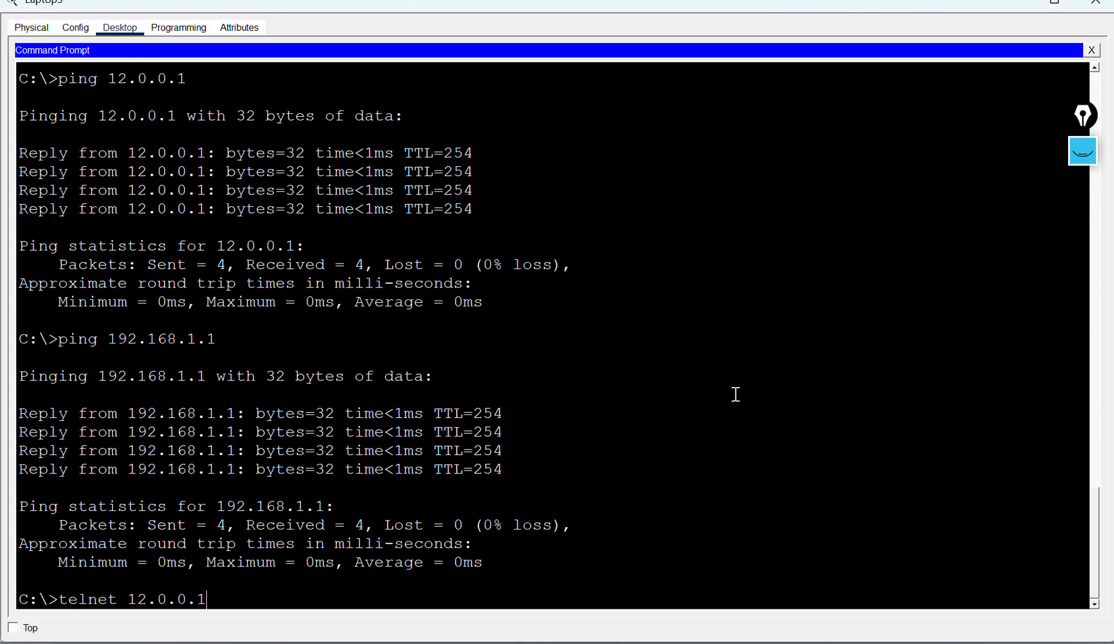
pyautogui.press('Return')
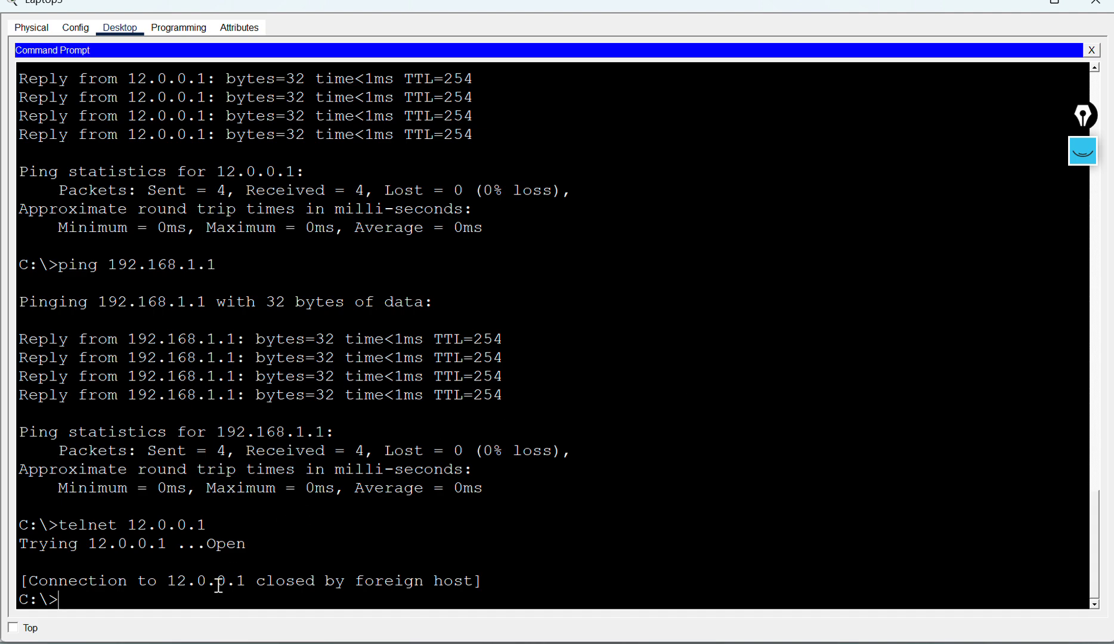
pyautogui.moveTo(80, 527); pyautogui.dragTo(179, 531)
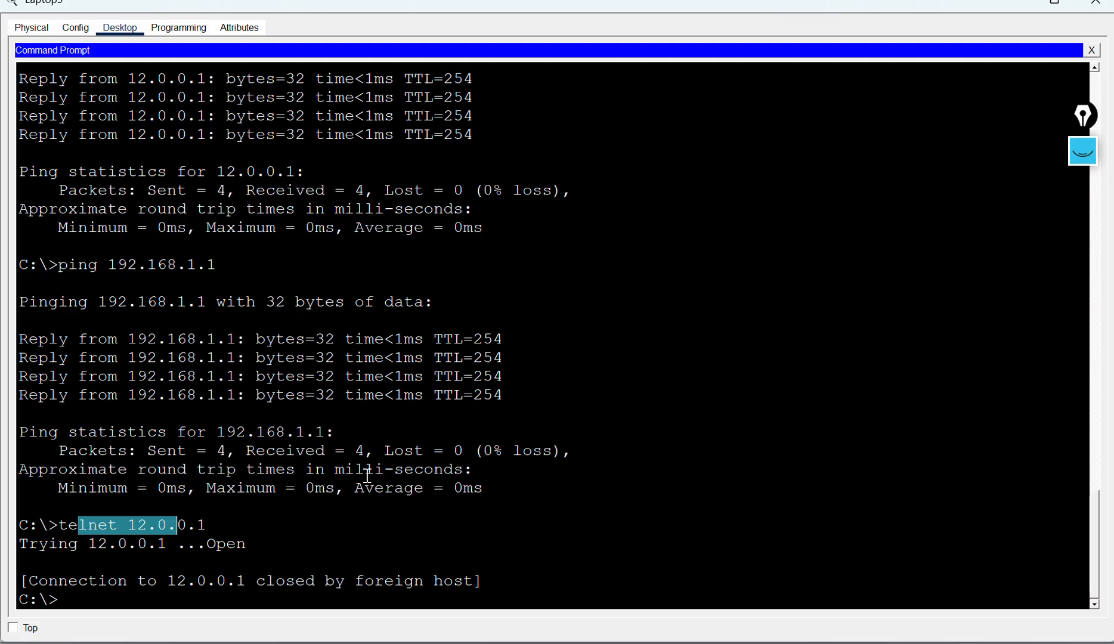
pyautogui.click(365, 470)
pyautogui.moveTo(59, 526); pyautogui.dragTo(198, 526)
pyautogui.click(360, 490)
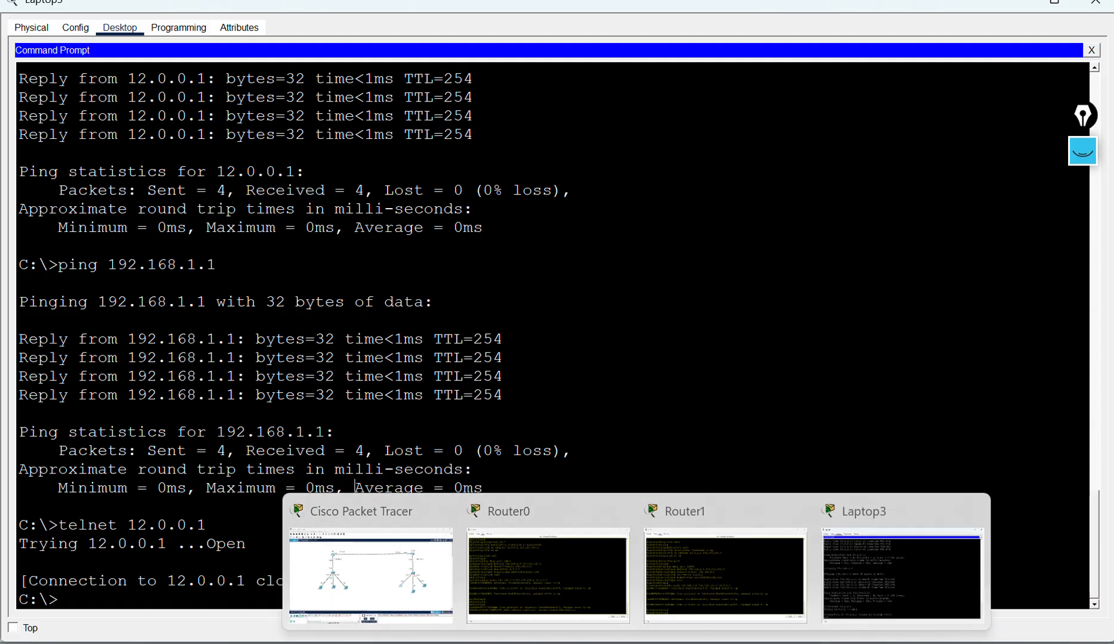
# Step: Review the HQ script's local username line and the Line vty 0 4 login local and Telnet transport lines
pyautogui.click(625, 580)
pyautogui.click(589, 463)
pyautogui.scroll(3, 589, 463)
pyautogui.scroll(4, 589, 462)
pyautogui.click(631, 450)
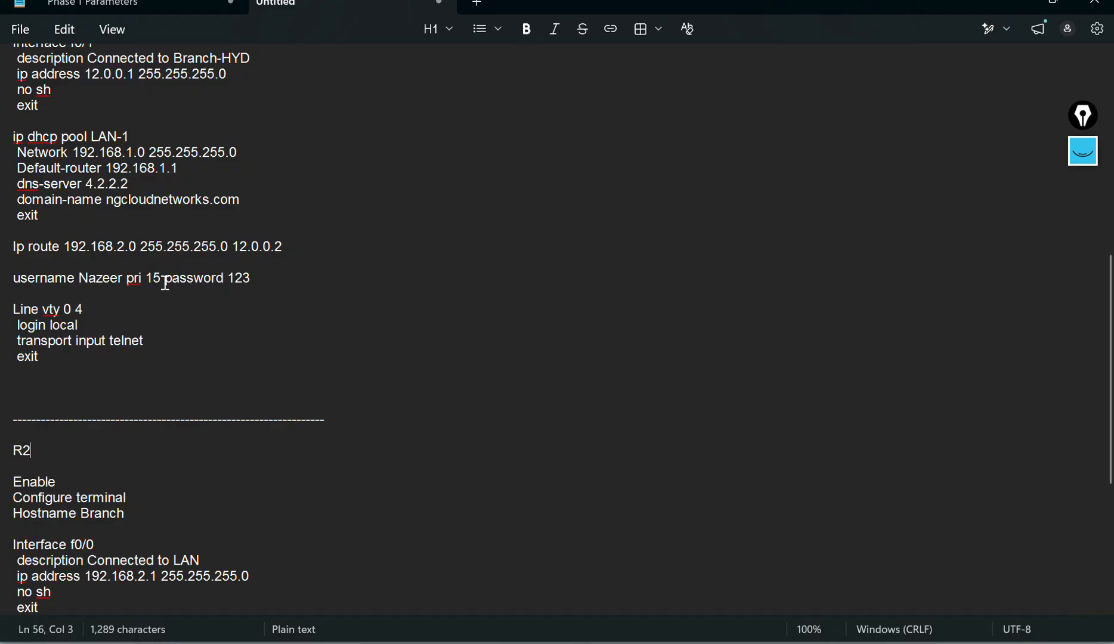
pyautogui.moveTo(262, 279); pyautogui.dragTo(23, 291)
pyautogui.click(456, 292)
pyautogui.click(89, 279)
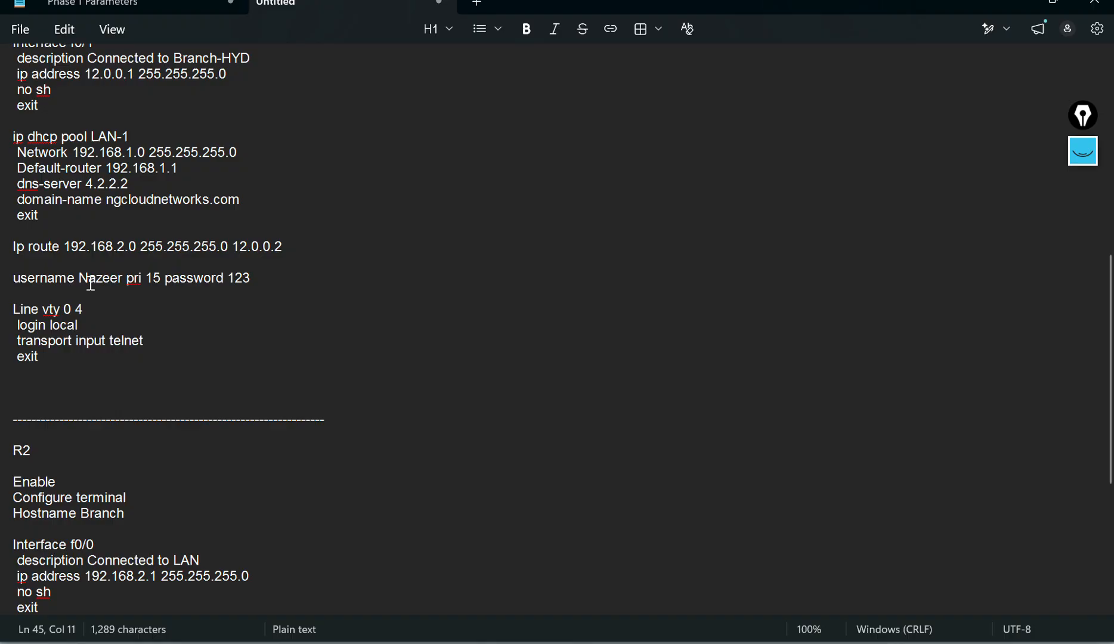
pyautogui.click(330, 281)
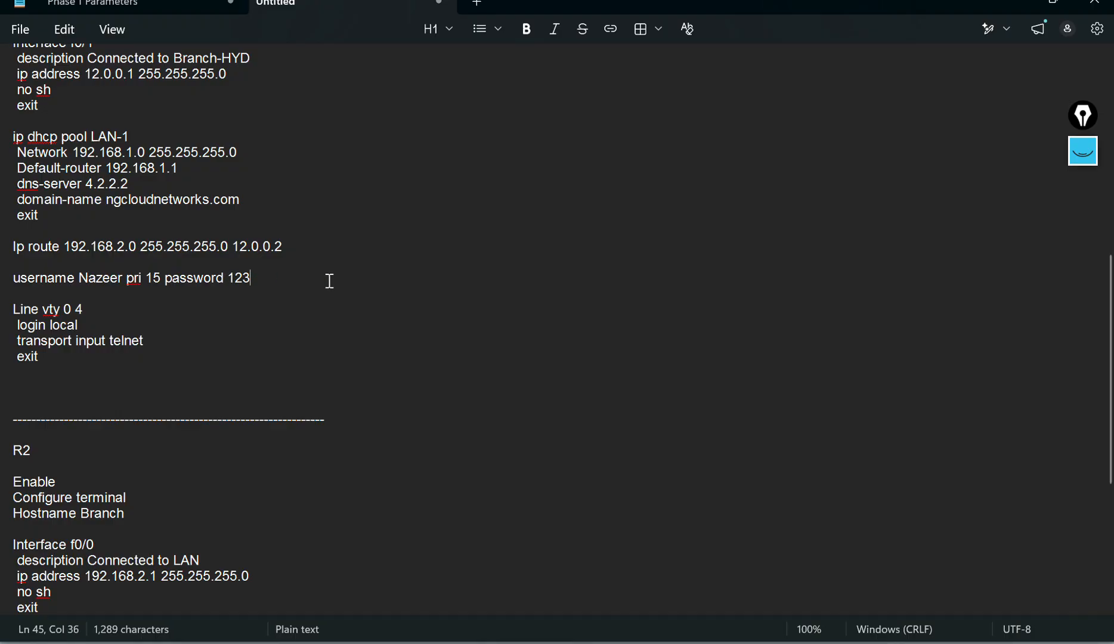
pyautogui.moveTo(65, 309); pyautogui.dragTo(90, 309)
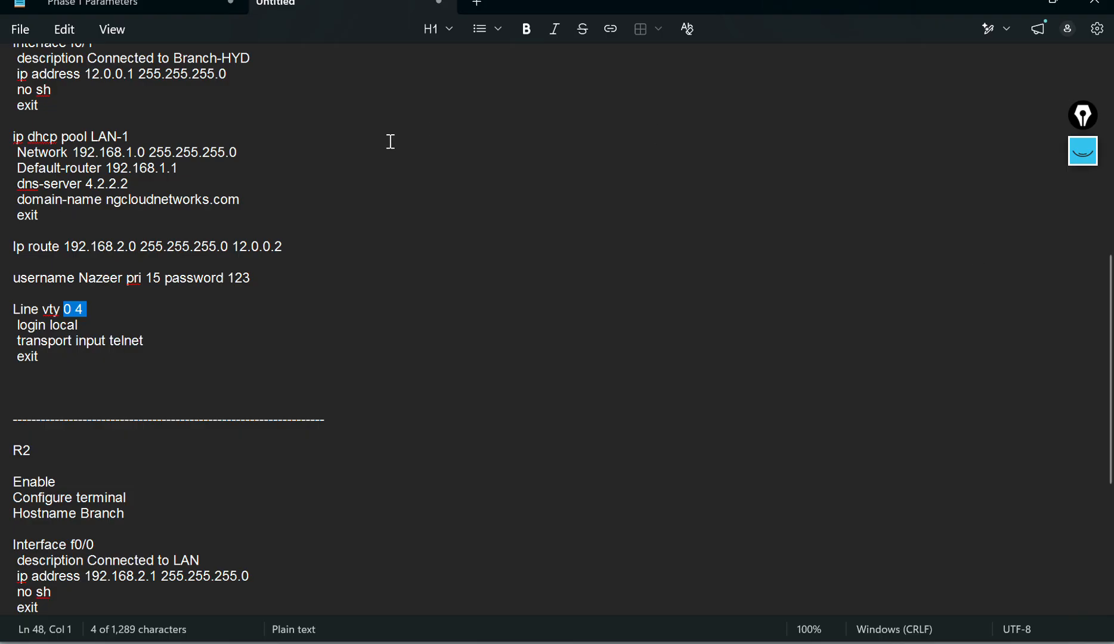
pyautogui.click(110, 342)
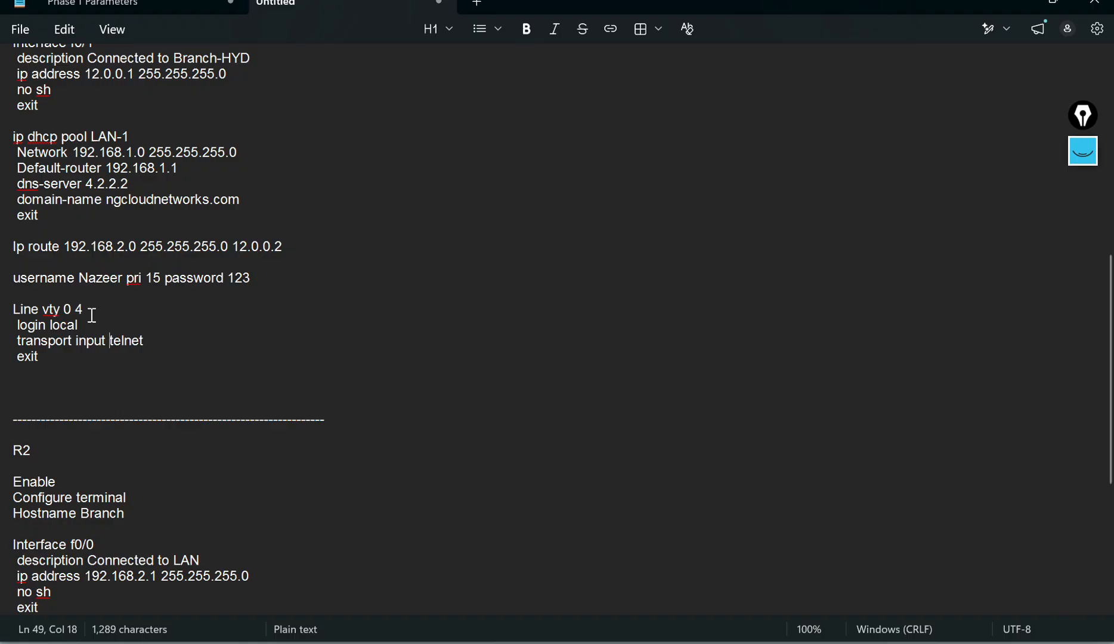
pyautogui.click(107, 326)
pyautogui.moveTo(46, 326); pyautogui.dragTo(78, 322)
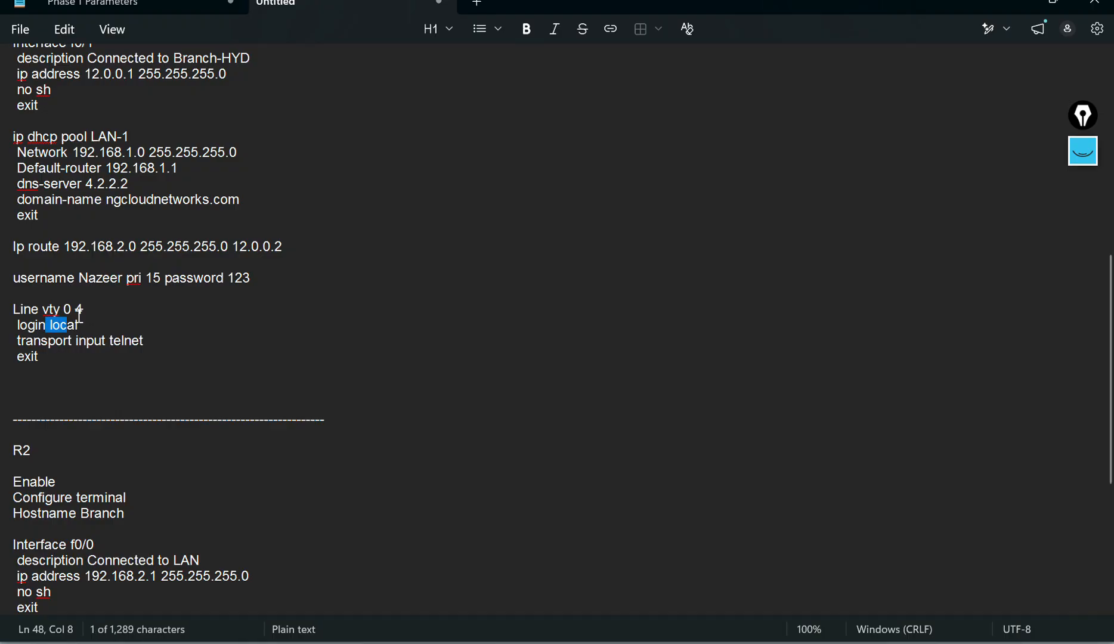
# Step: Examine the username line and the login local, transport input telnet and exit lines under Line vty 0 4 in the HQ script
pyautogui.click(83, 327)
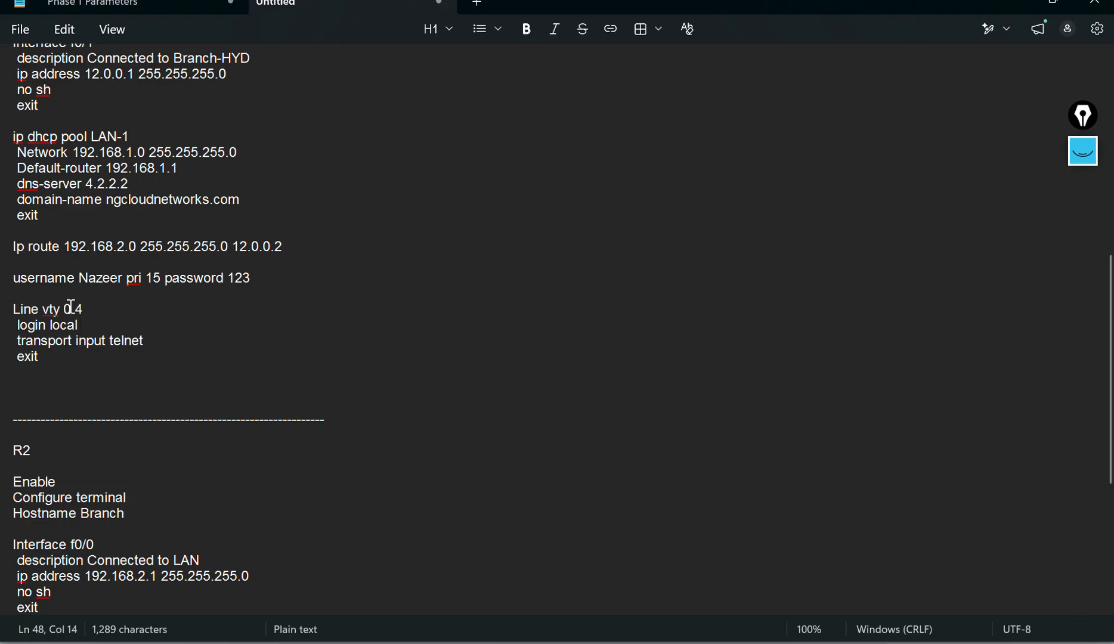
pyautogui.click(143, 294)
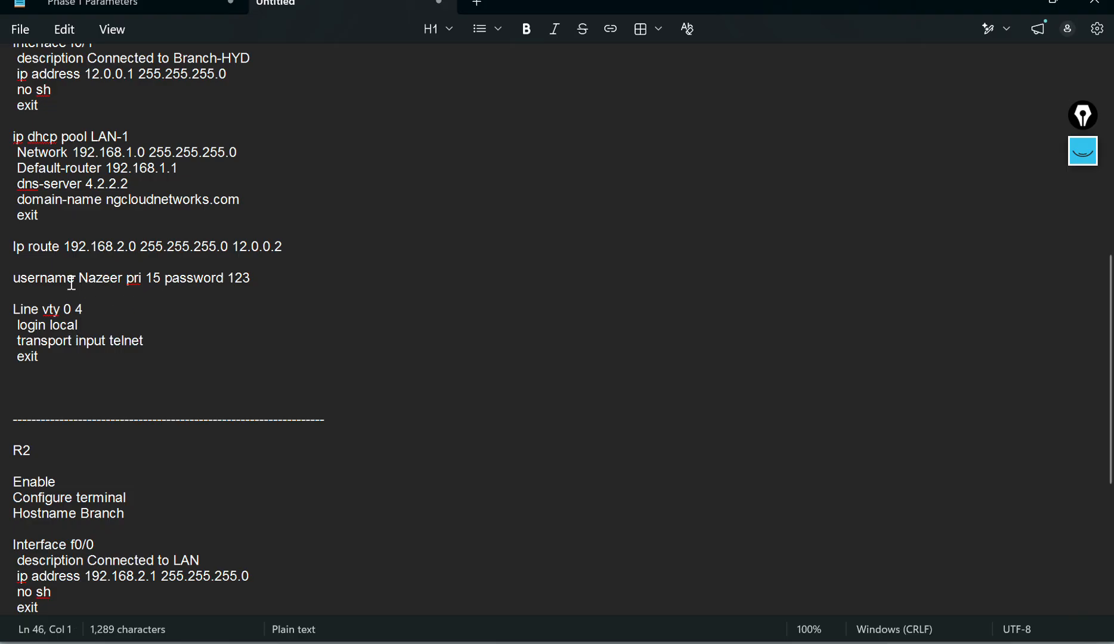
pyautogui.moveTo(15, 278); pyautogui.dragTo(253, 279)
pyautogui.click(343, 303)
pyautogui.click(308, 327)
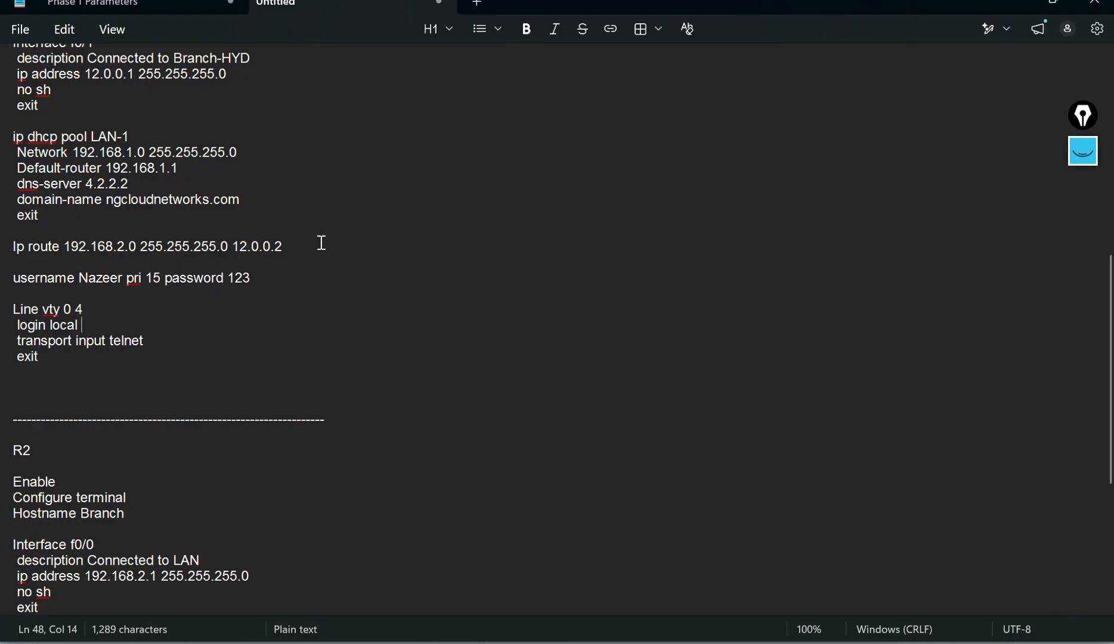
pyautogui.click(218, 293)
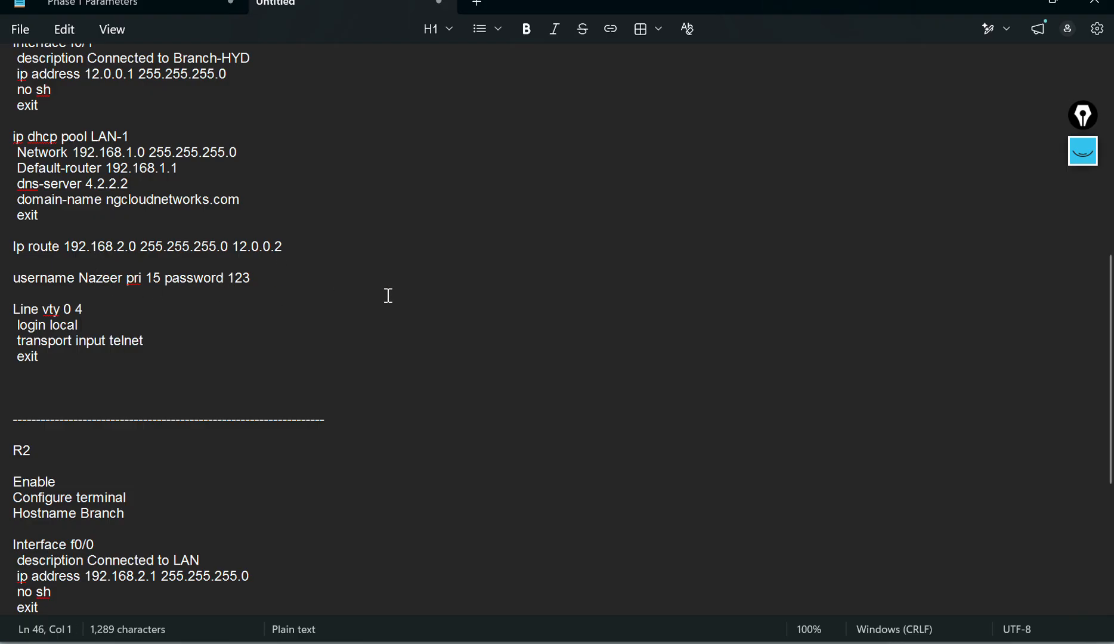
pyautogui.click(331, 306)
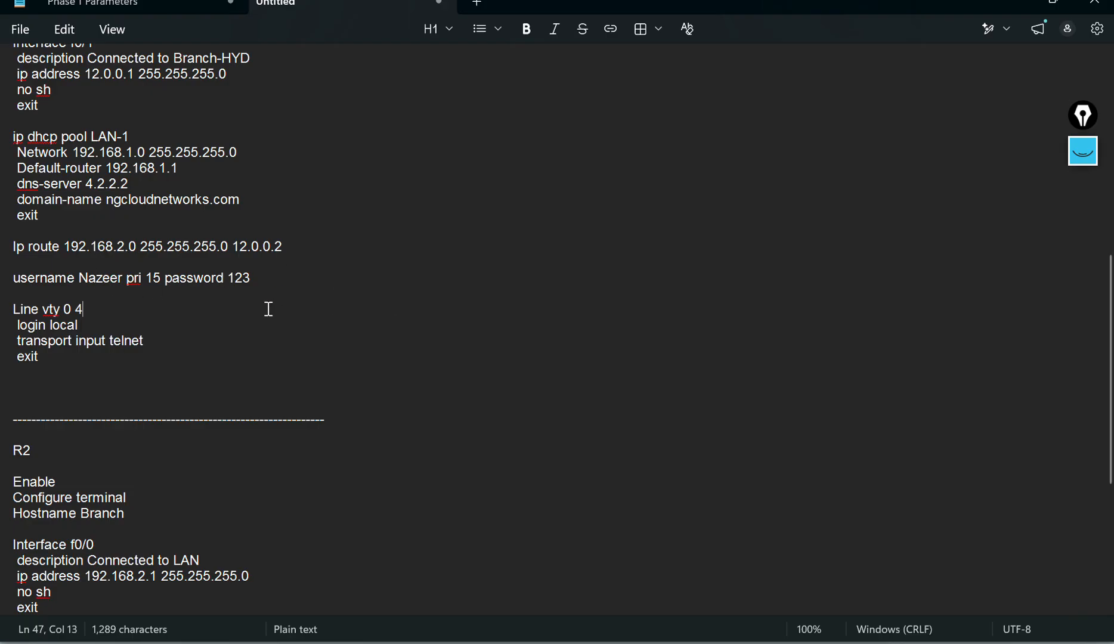
pyautogui.moveTo(59, 326); pyautogui.dragTo(81, 325)
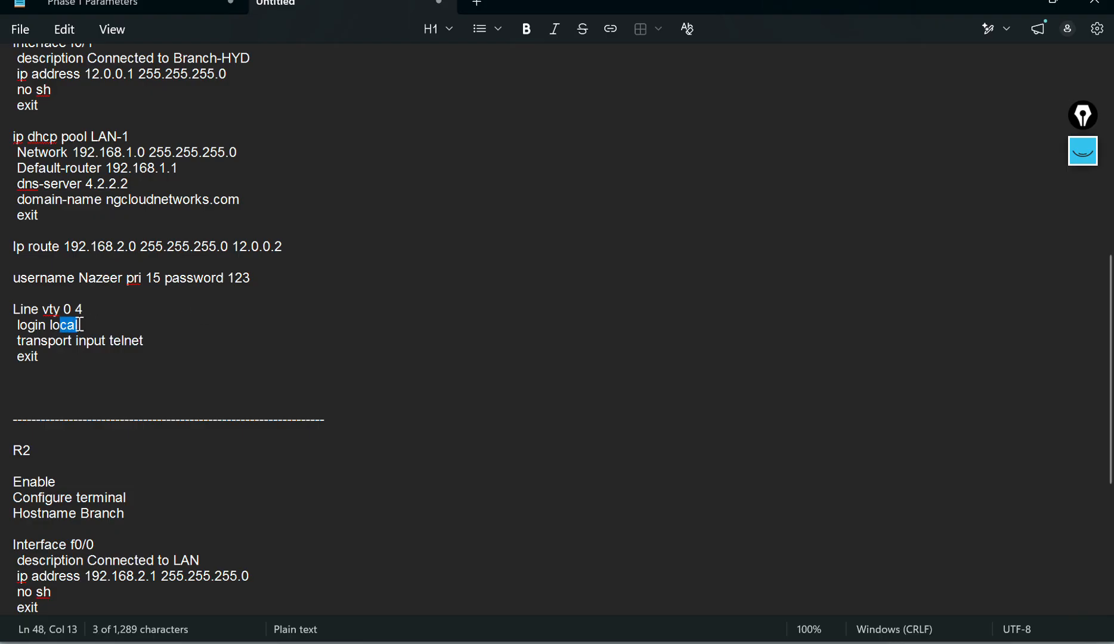
pyautogui.click(127, 324)
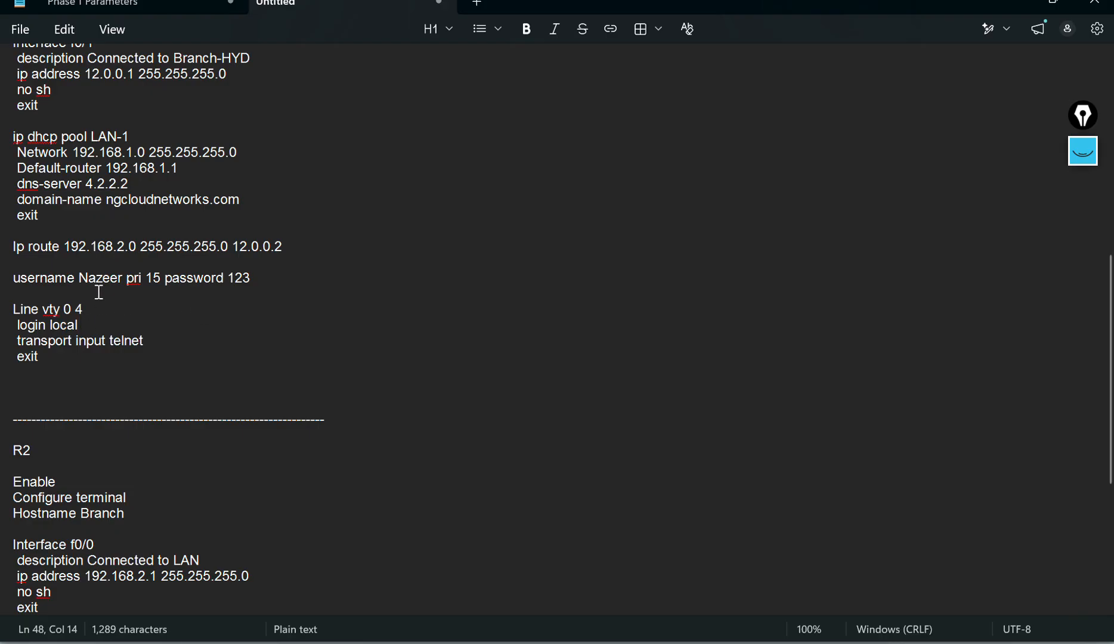
pyautogui.click(185, 279)
pyautogui.moveTo(50, 325); pyautogui.dragTo(78, 325)
pyautogui.click(125, 322)
pyautogui.click(173, 342)
pyautogui.moveTo(111, 342); pyautogui.dragTo(142, 340)
pyautogui.click(208, 355)
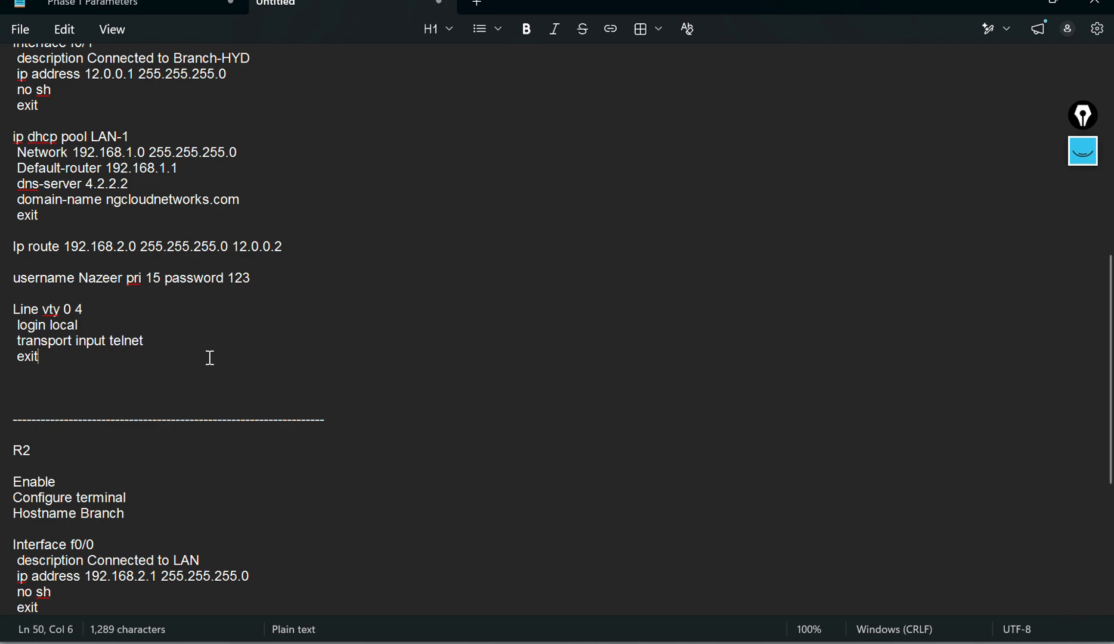
pyautogui.moveTo(40, 341); pyautogui.dragTo(162, 346)
pyautogui.click(163, 348)
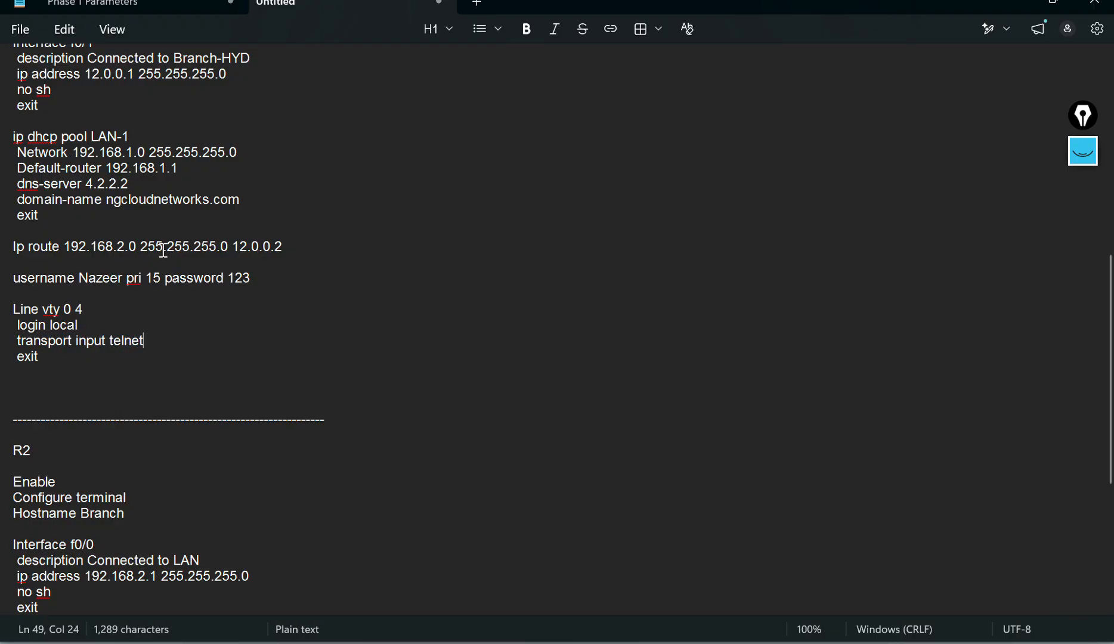
pyautogui.moveTo(145, 342)
pyautogui.mouseDown()
pyautogui.moveTo(106, 332)
pyautogui.moveTo(140, 359)
pyautogui.mouseUp()
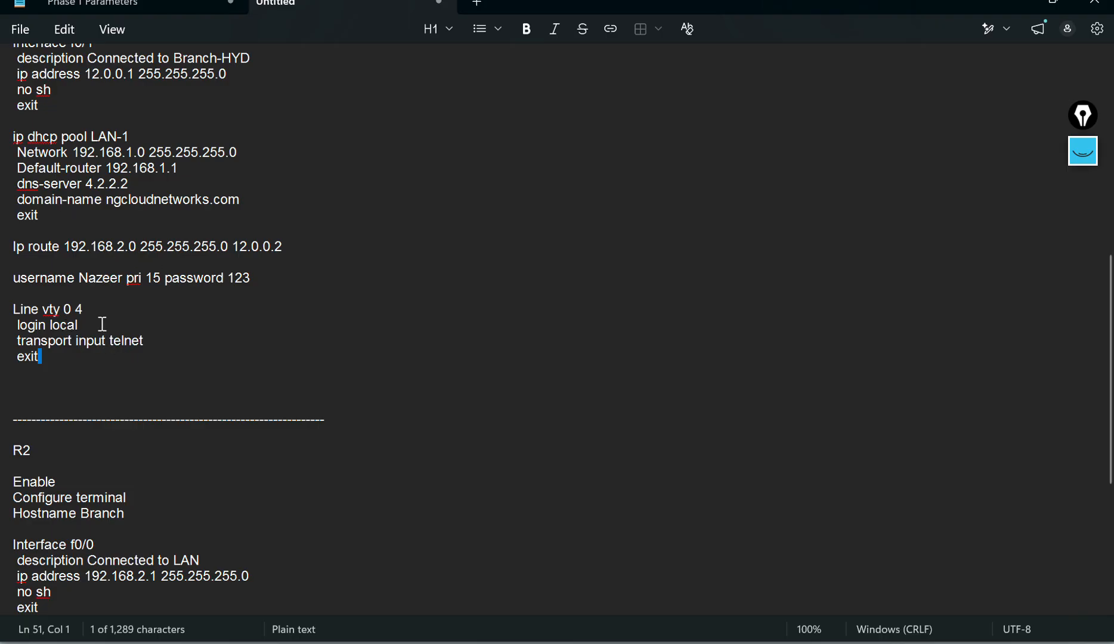
pyautogui.click(288, 327)
# Step: Copy the username and Line vty 0 4 block from the script and paste it into the HQ router's CLI
pyautogui.moveTo(40, 358); pyautogui.dragTo(13, 276)
pyautogui.rightClick(38, 323)
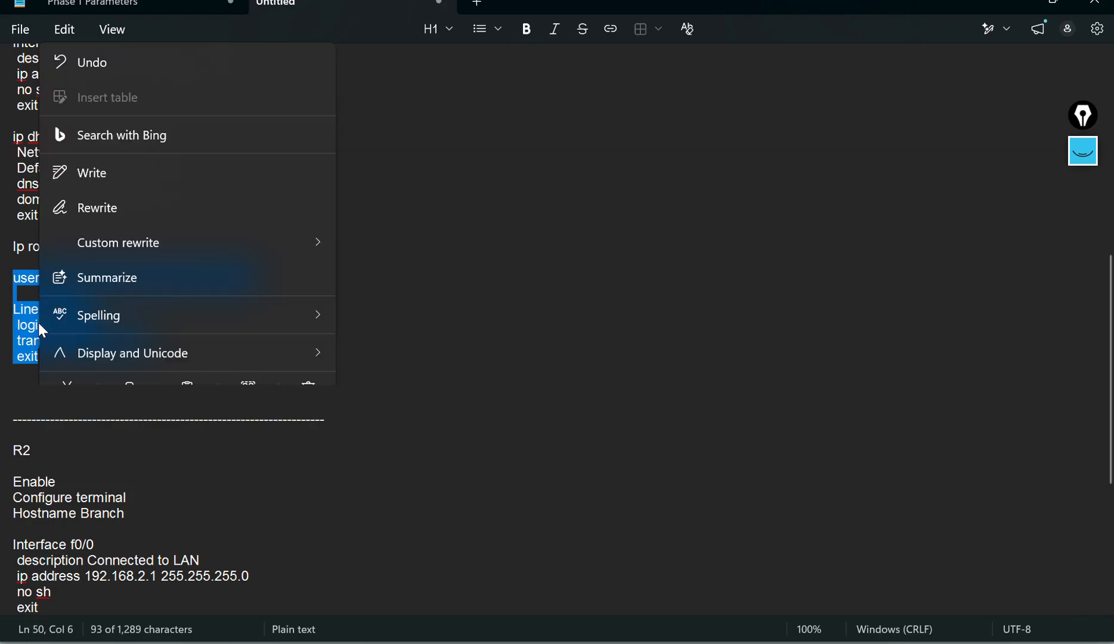
pyautogui.click(124, 342)
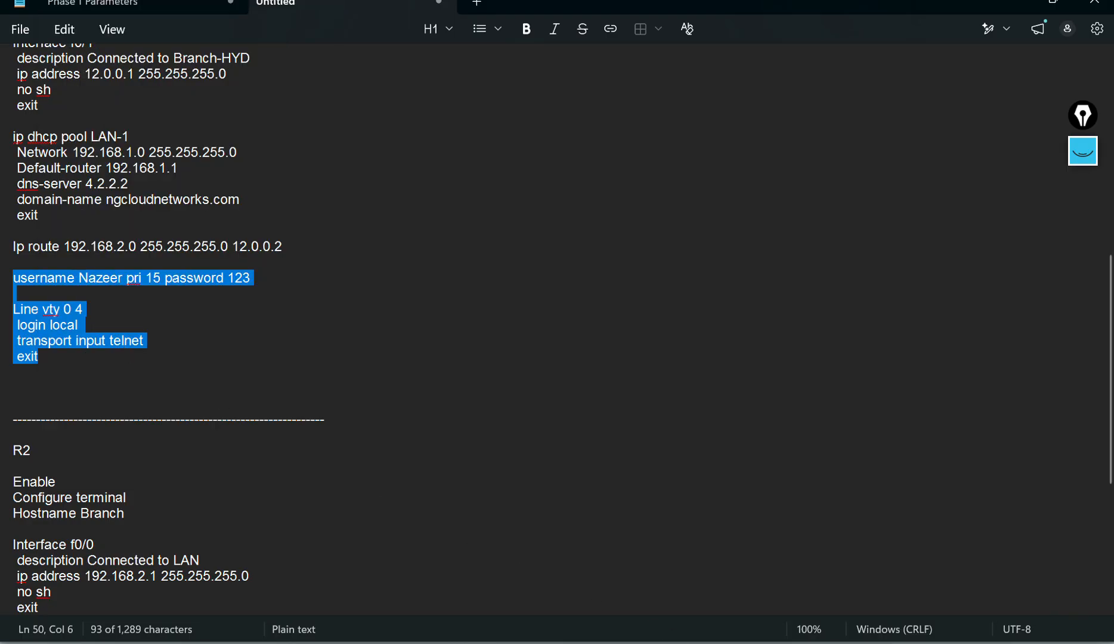
pyautogui.click(364, 585)
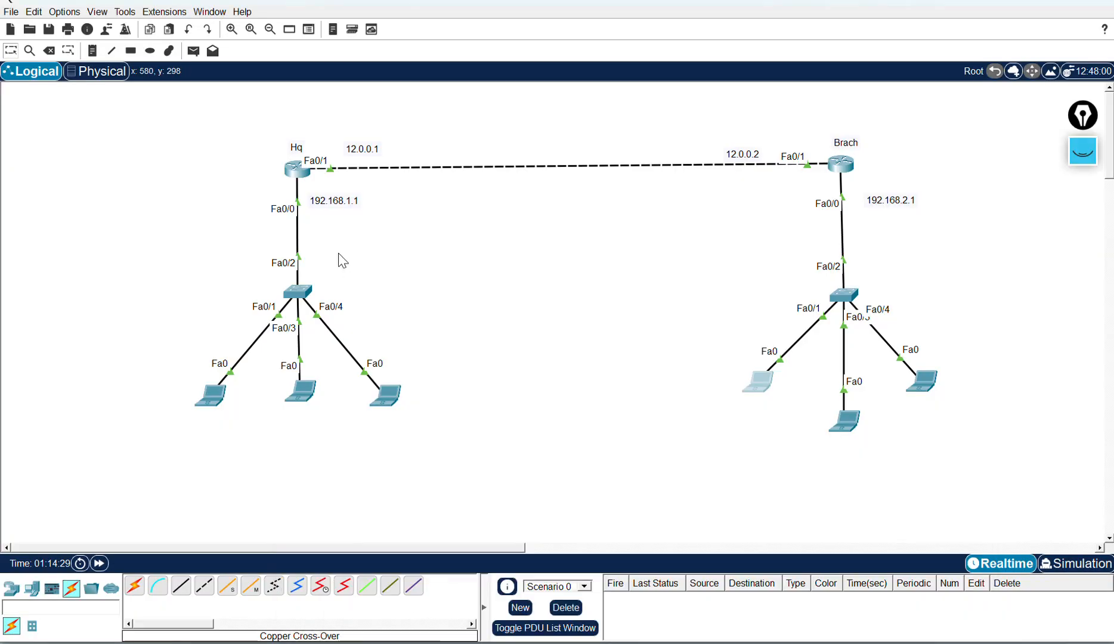
pyautogui.click(302, 173)
pyautogui.press('Return')
pyautogui.press('Return')
pyautogui.rightClick(727, 143)
pyautogui.click(747, 162)
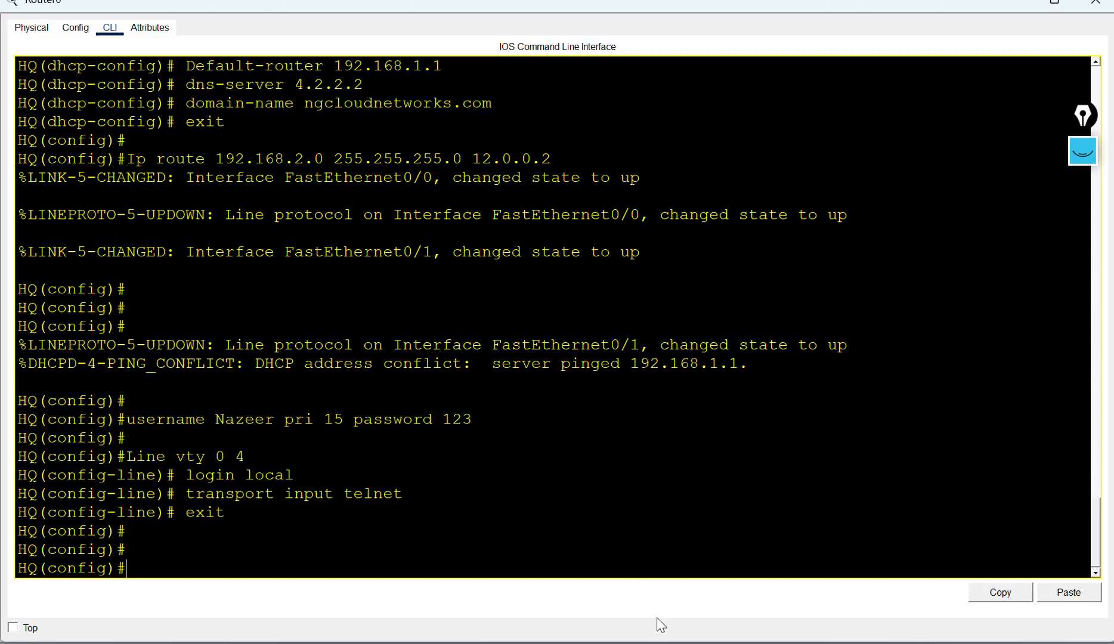
# Step: Telnet again from the Branch laptop to 12.0.0.1 and log in with the local username and password
pyautogui.hotkey('alt', 'Tab')
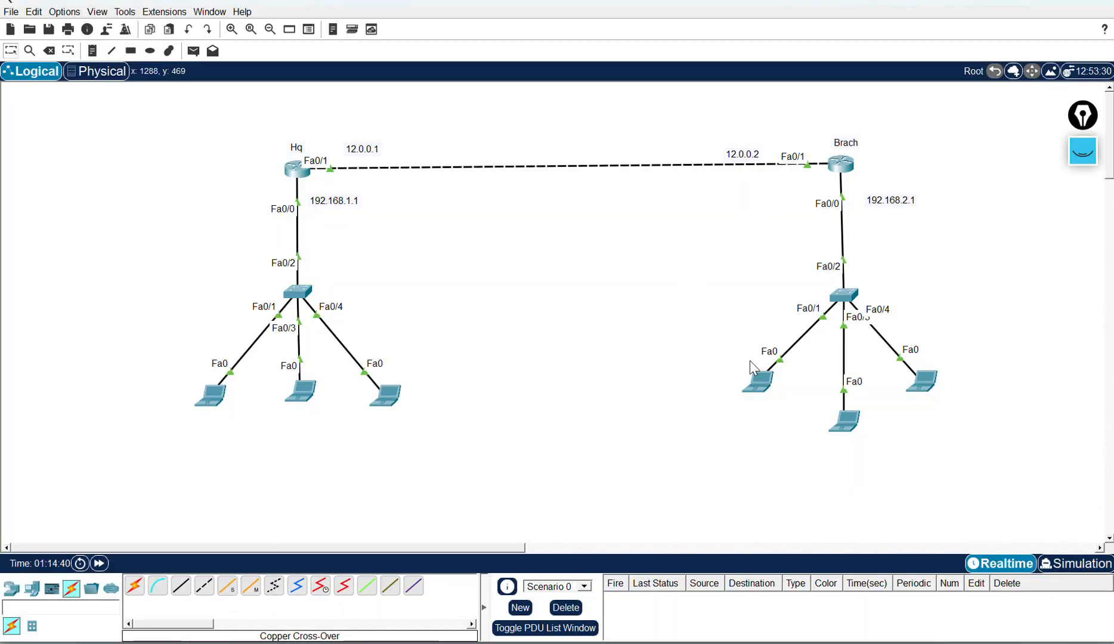
pyautogui.click(760, 384)
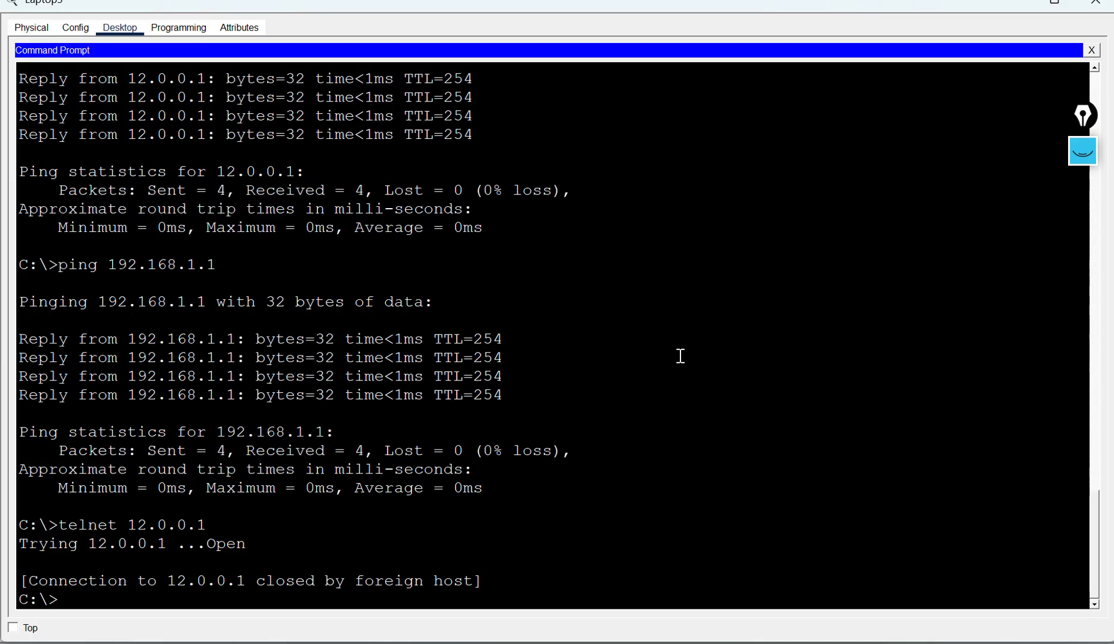
pyautogui.press('Up')
pyautogui.press('Return')
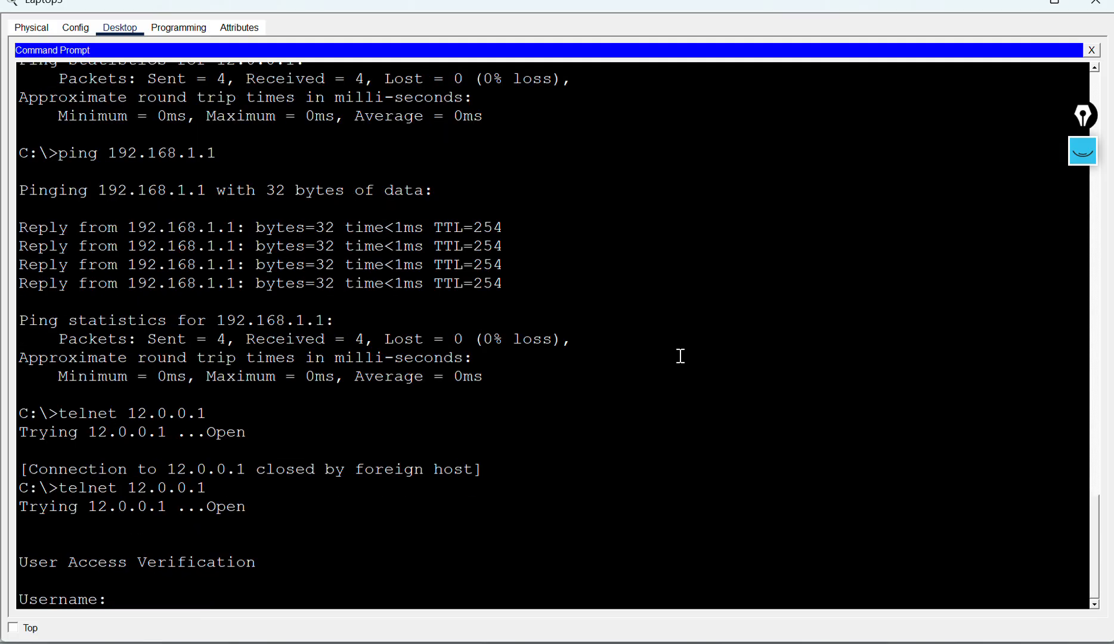
pyautogui.write('nazeer')
pyautogui.press('Return')
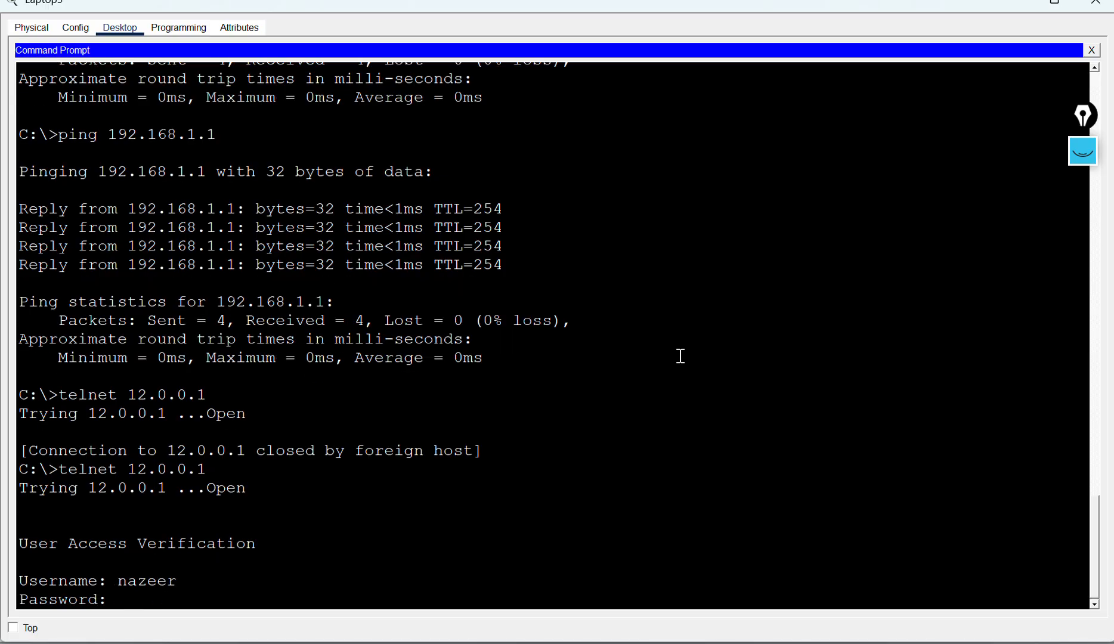
pyautogui.press('Return')
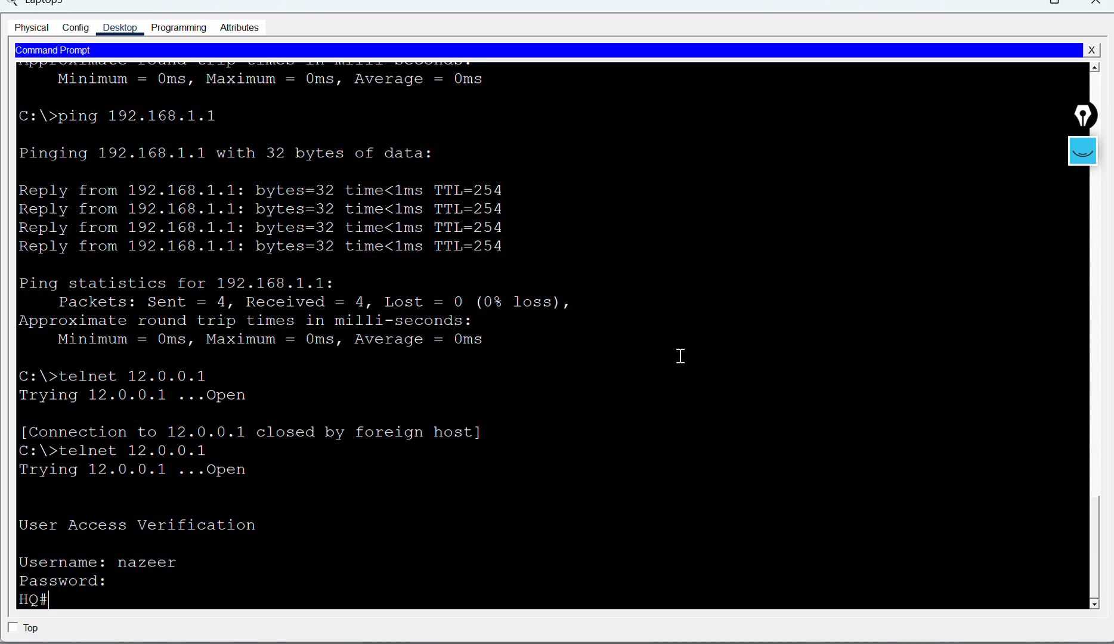
# Step: Through the Telnet session, display the HQ router's routing table and the brief IP interface summary
pyautogui.write('sh ip route')
pyautogui.press('Return')
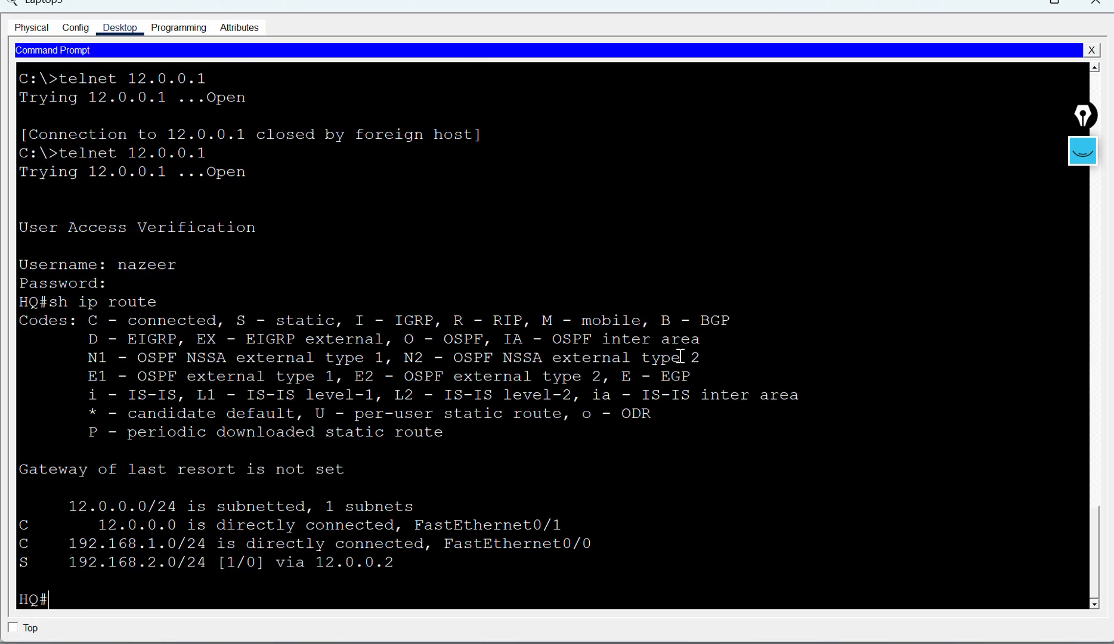
pyautogui.write('sh ip int b')
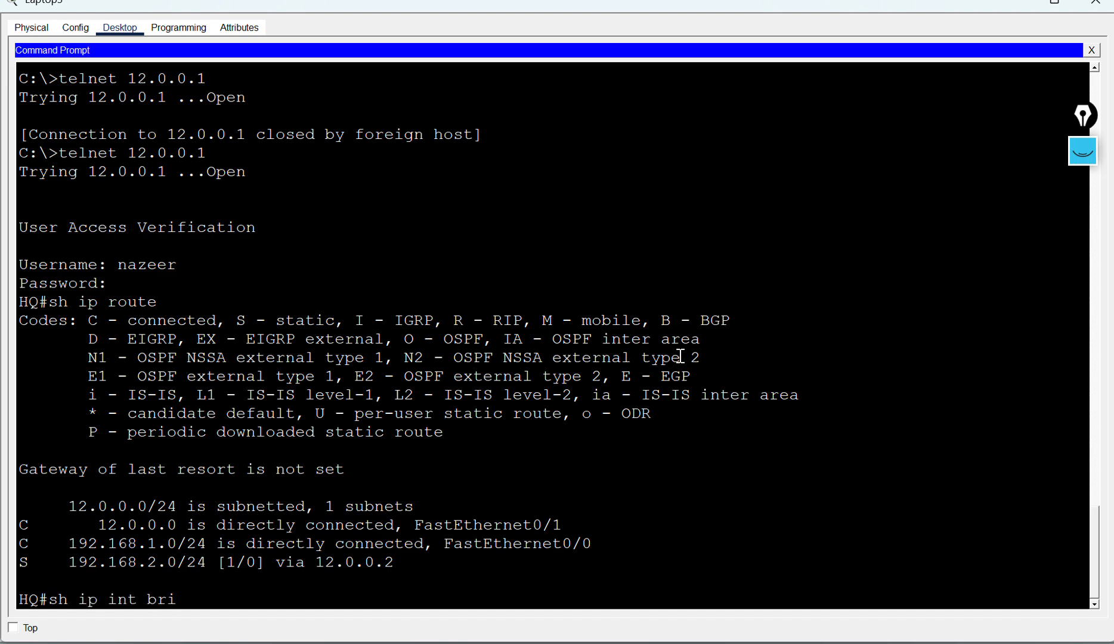
pyautogui.write('ri')
pyautogui.press('Tab')
pyautogui.press('Return')
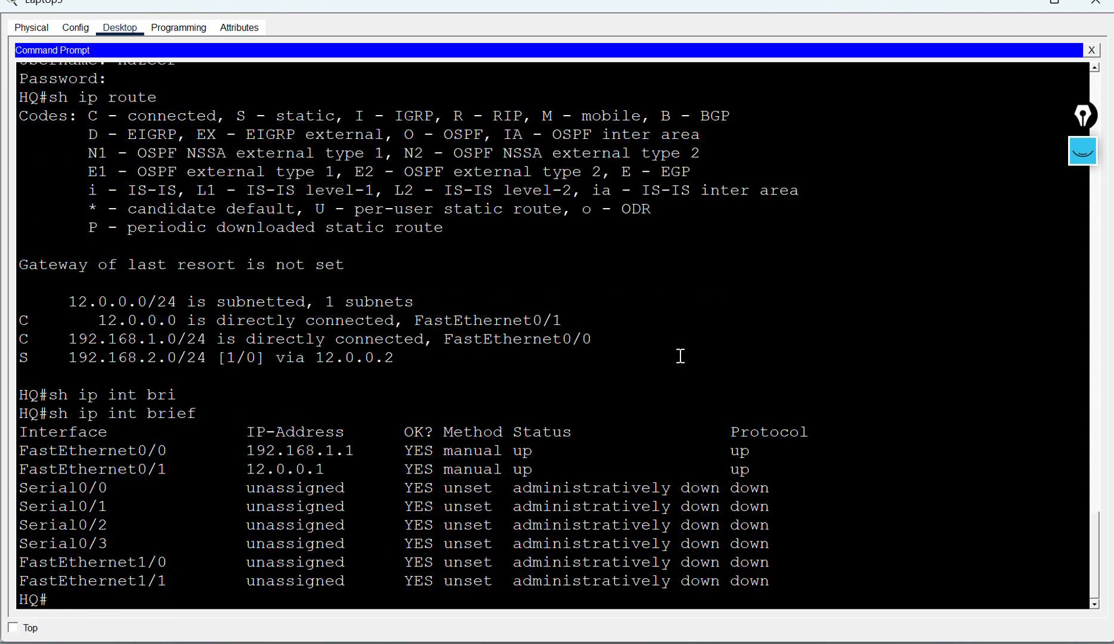